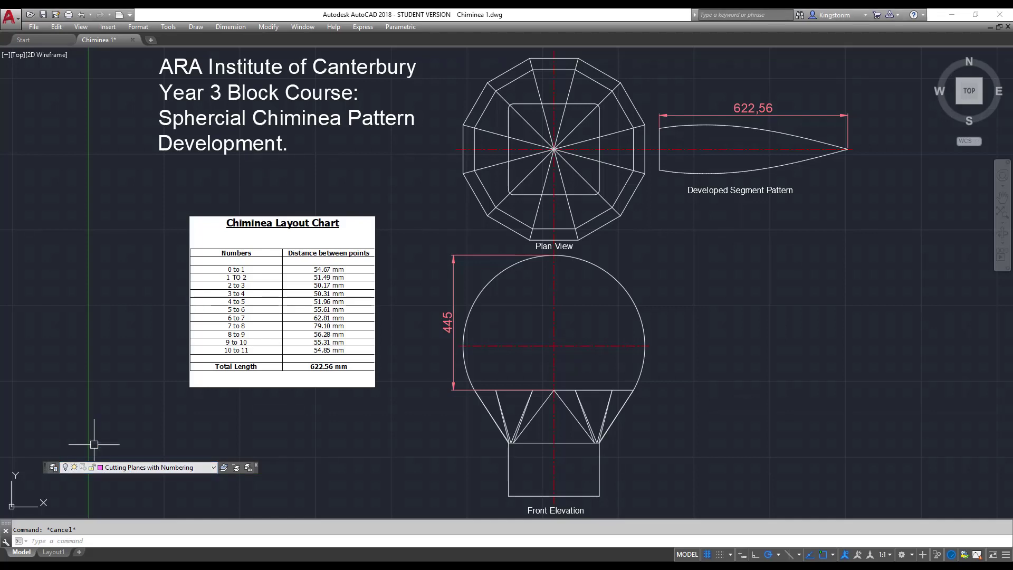
Step: Turn on the 'Cutting Planes with Numbering' and 'Cutting Plane Distances' layers in Layer Control
drag(44, 468, 139, 414)
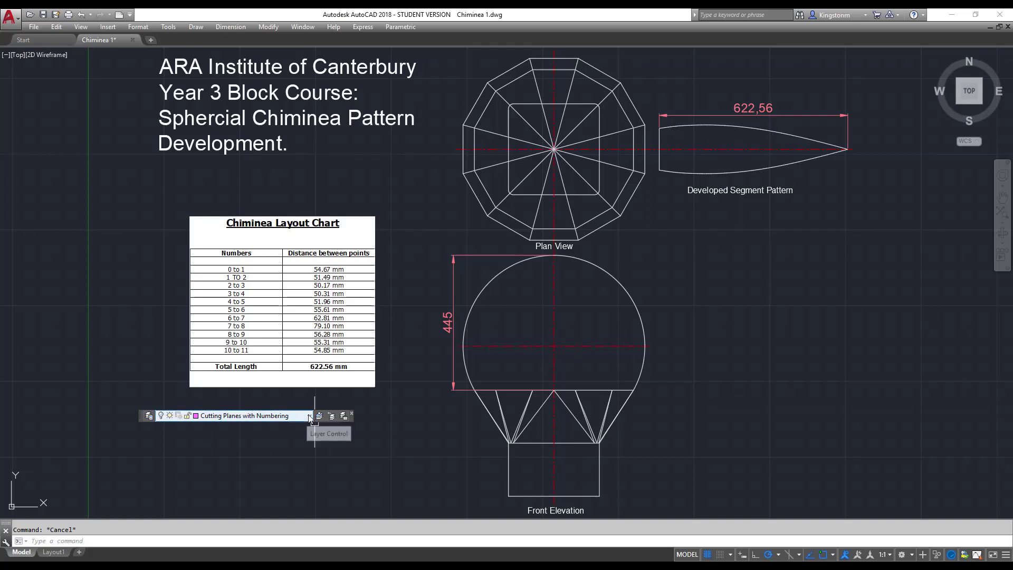
click(309, 417)
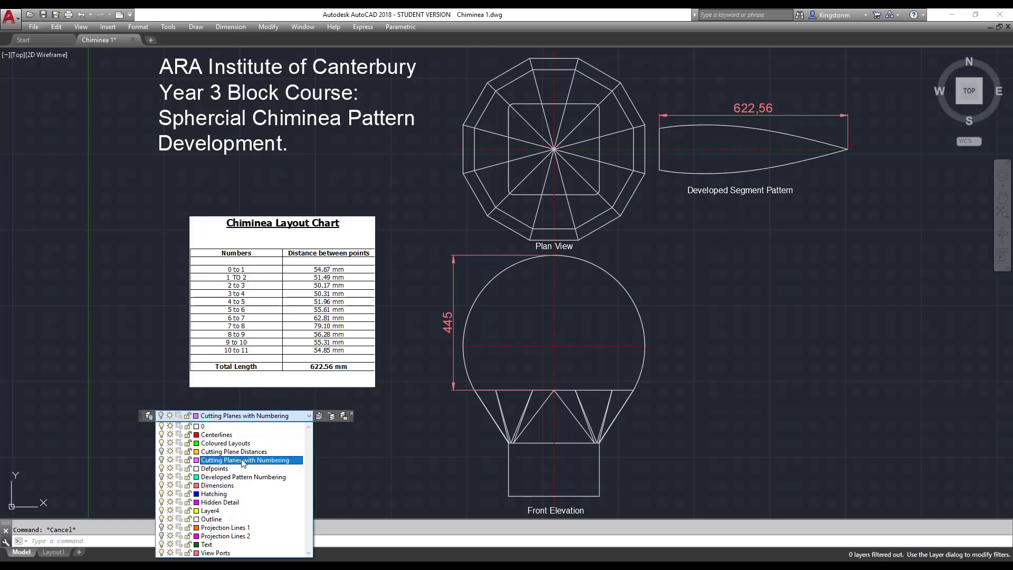
click(162, 460)
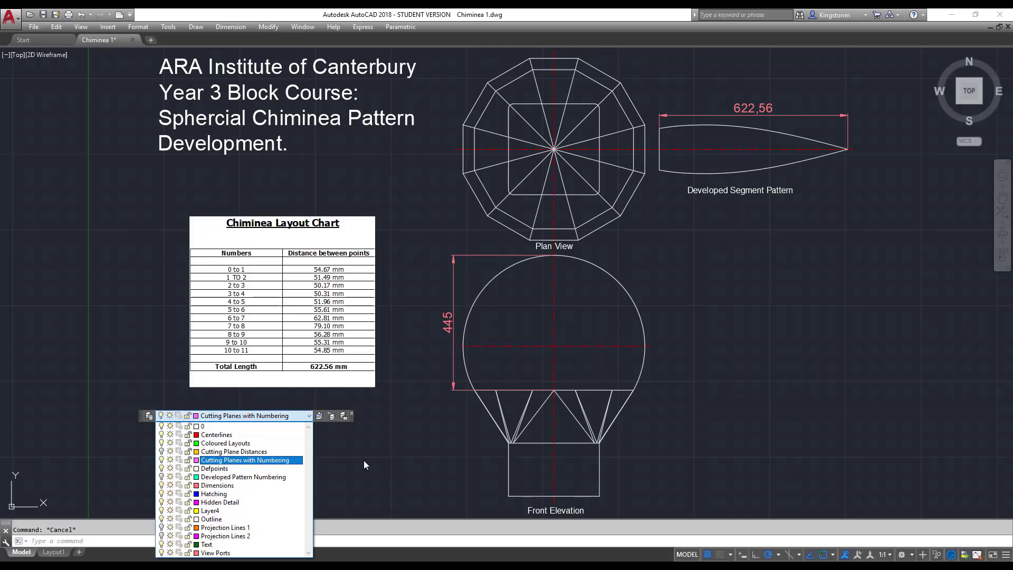
click(369, 462)
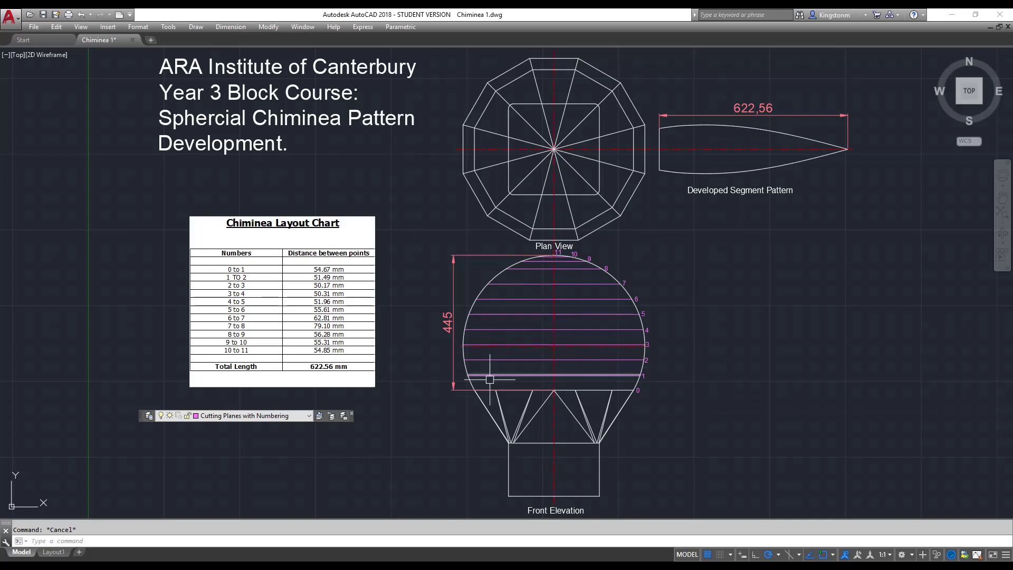
click(311, 415)
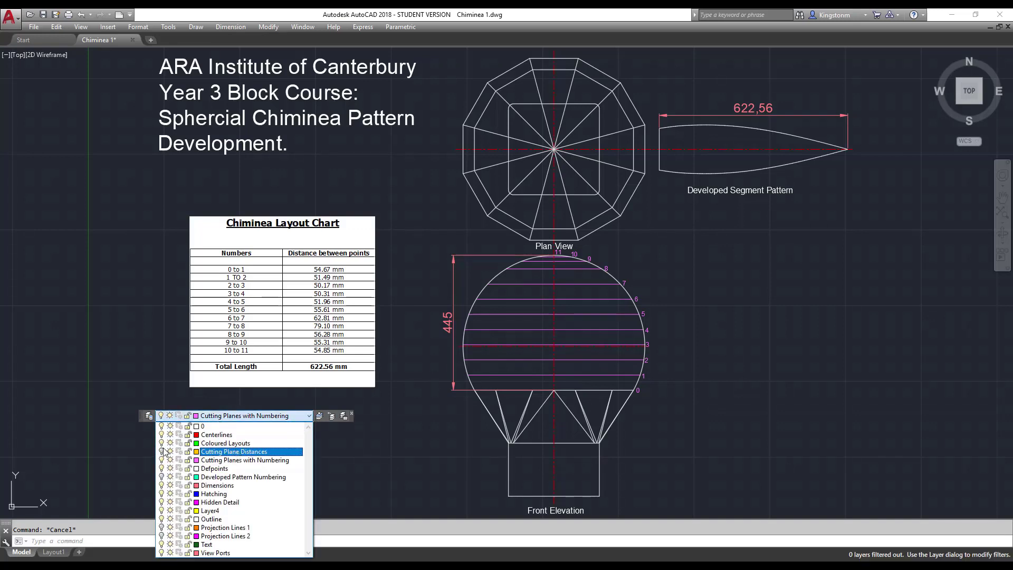
click(187, 453)
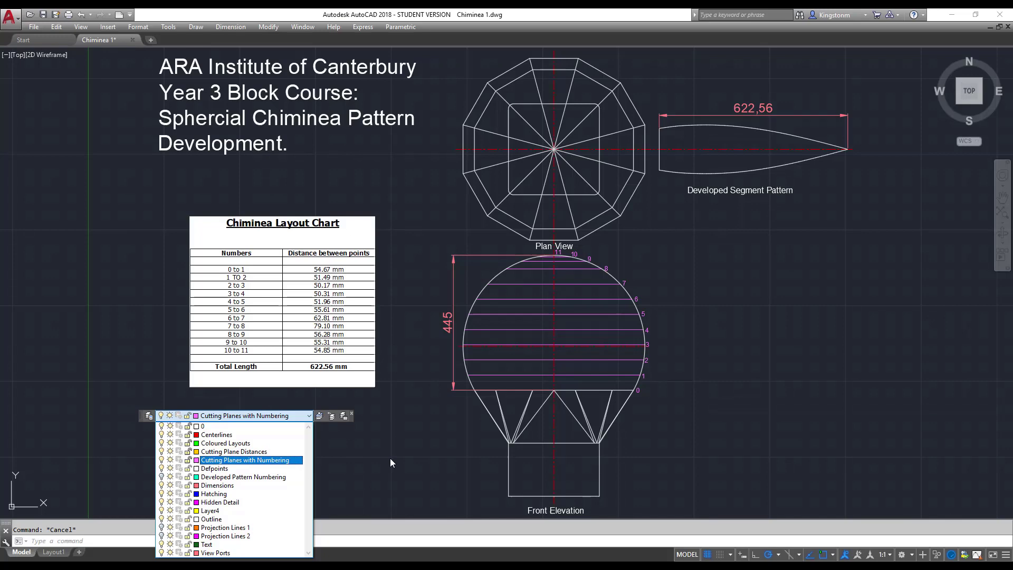
scroll(587, 364, up, 4)
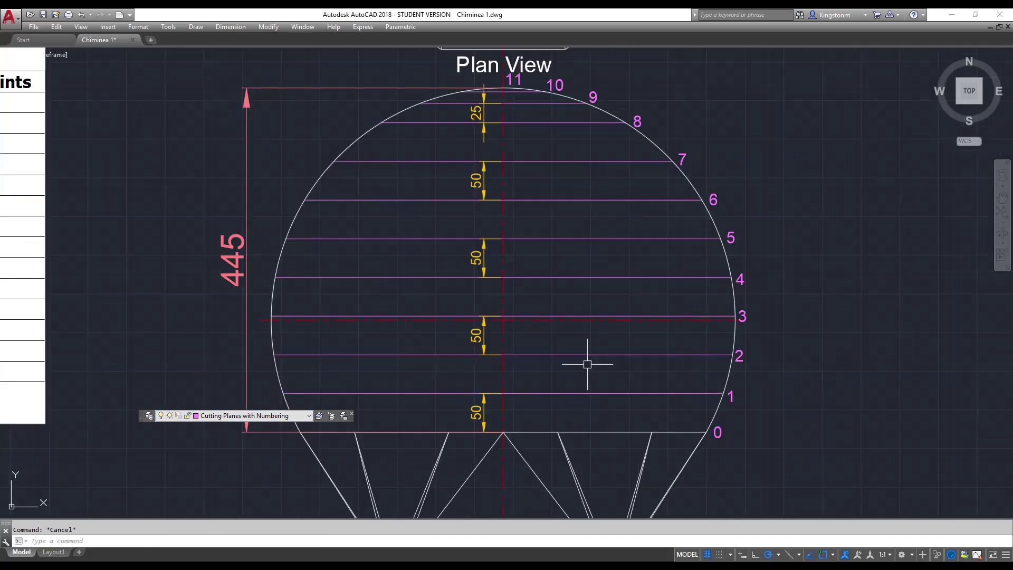
click(574, 103)
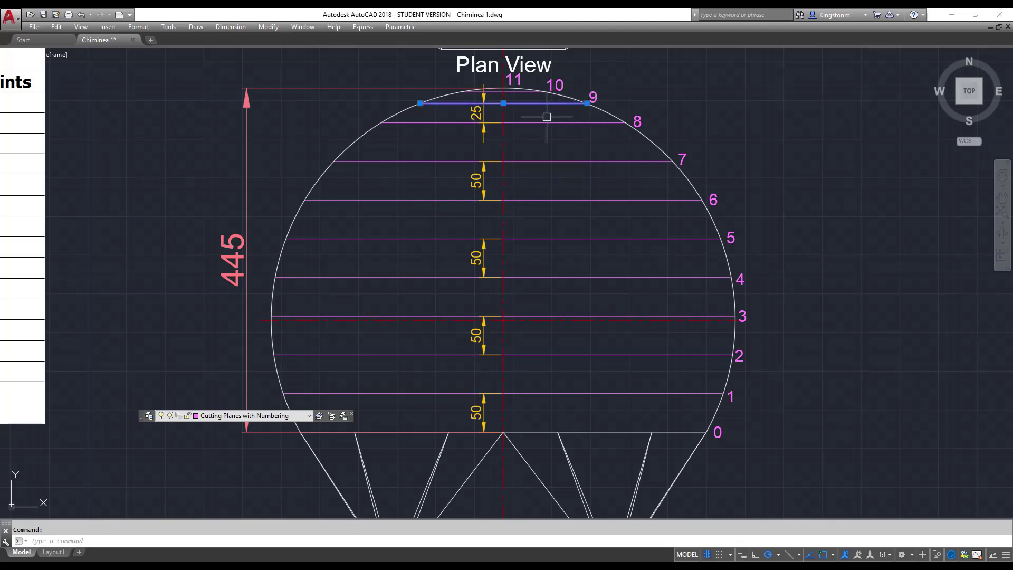
click(543, 92)
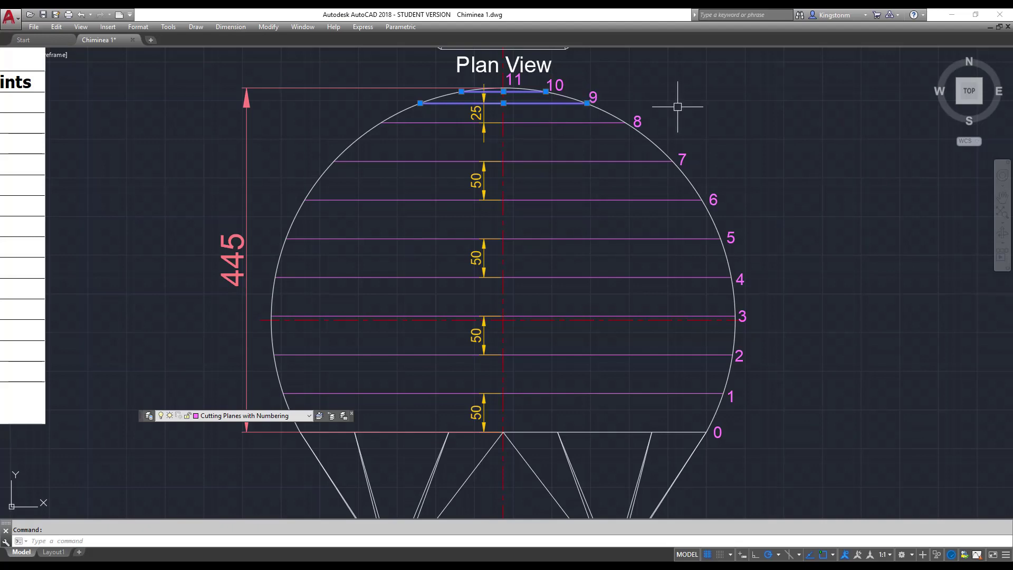
key(Escape)
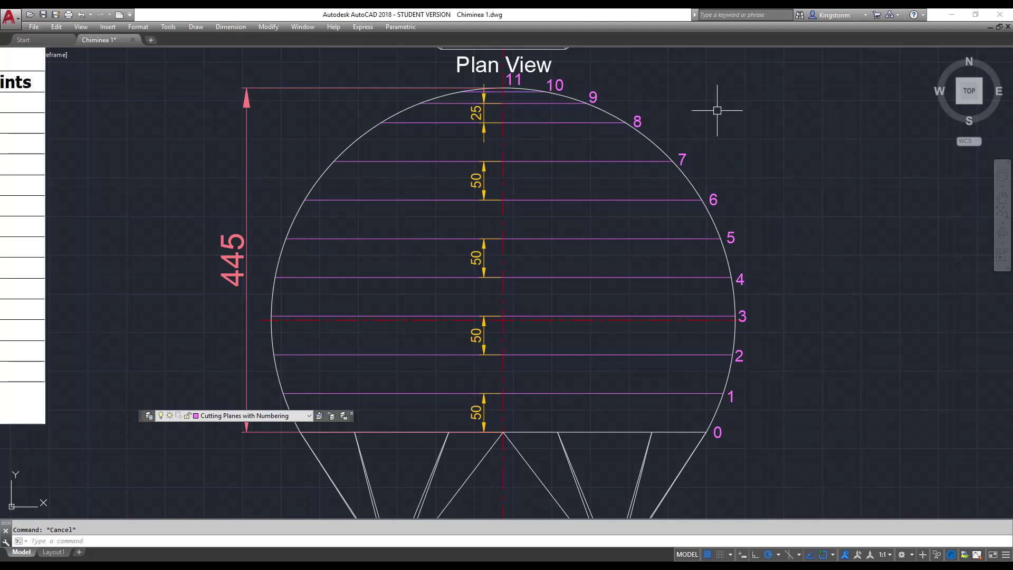
text(dimlin)
key(Return)
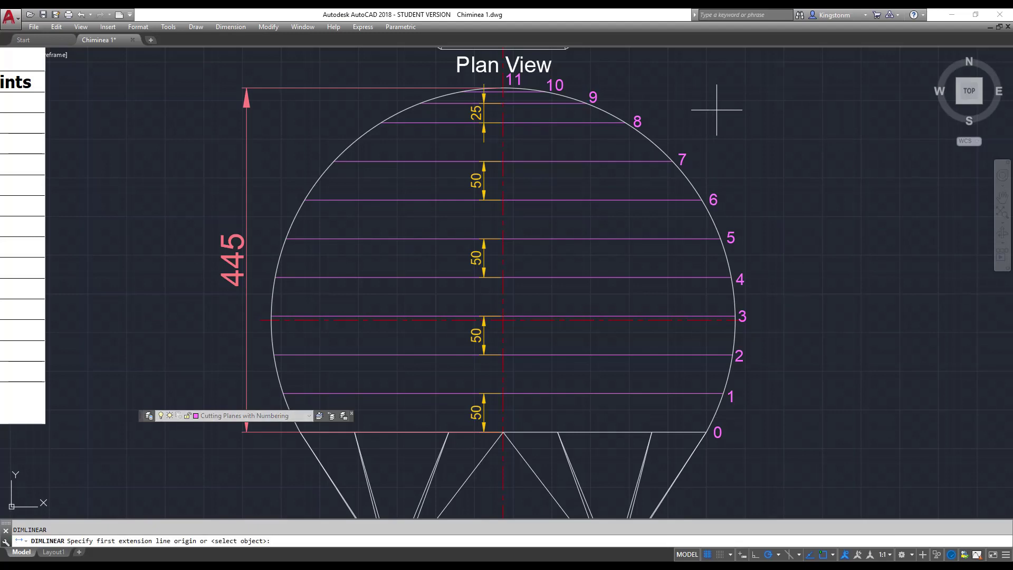
click(492, 100)
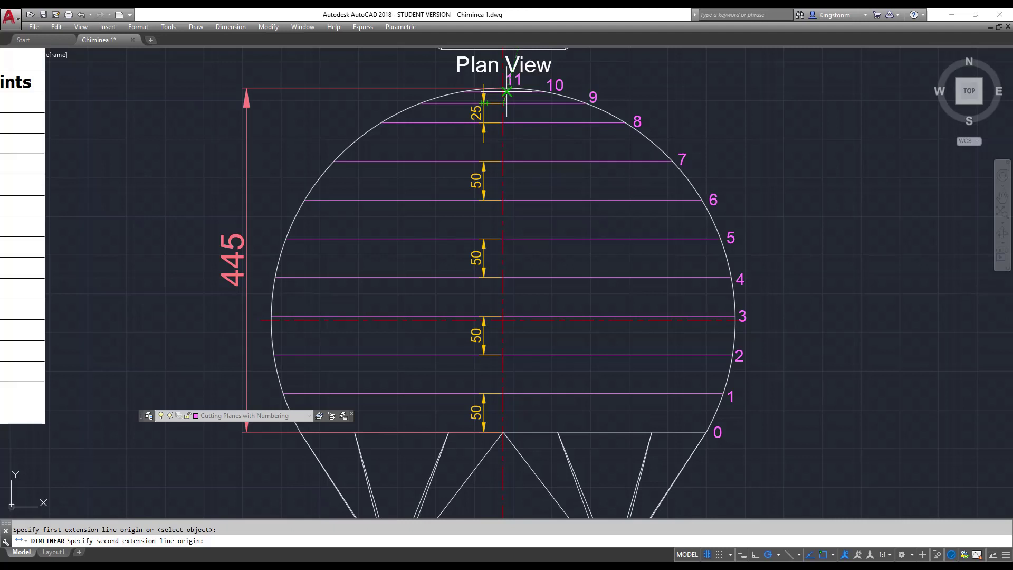
click(506, 92)
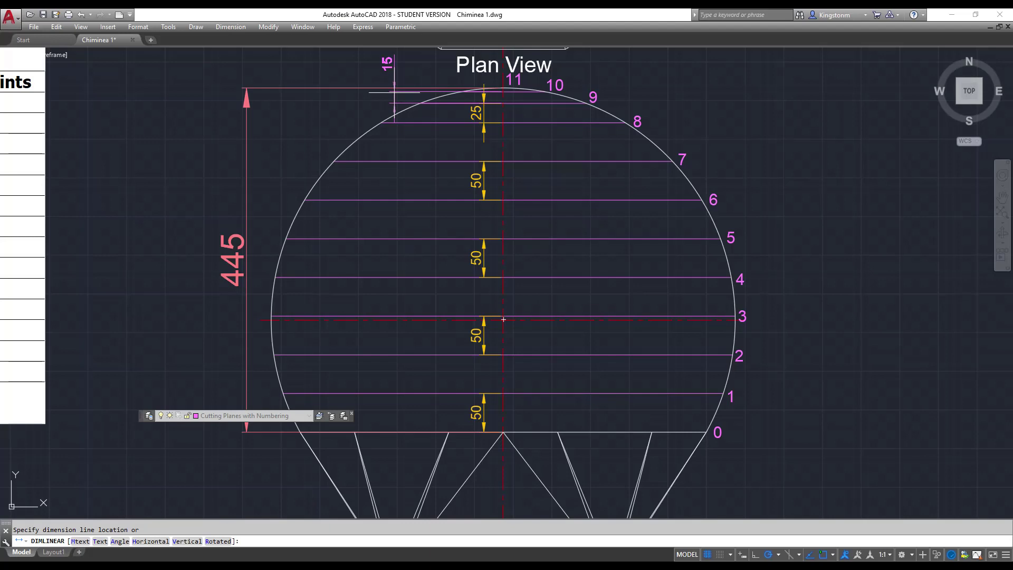
key(Escape)
scroll(512, 85, up, 6)
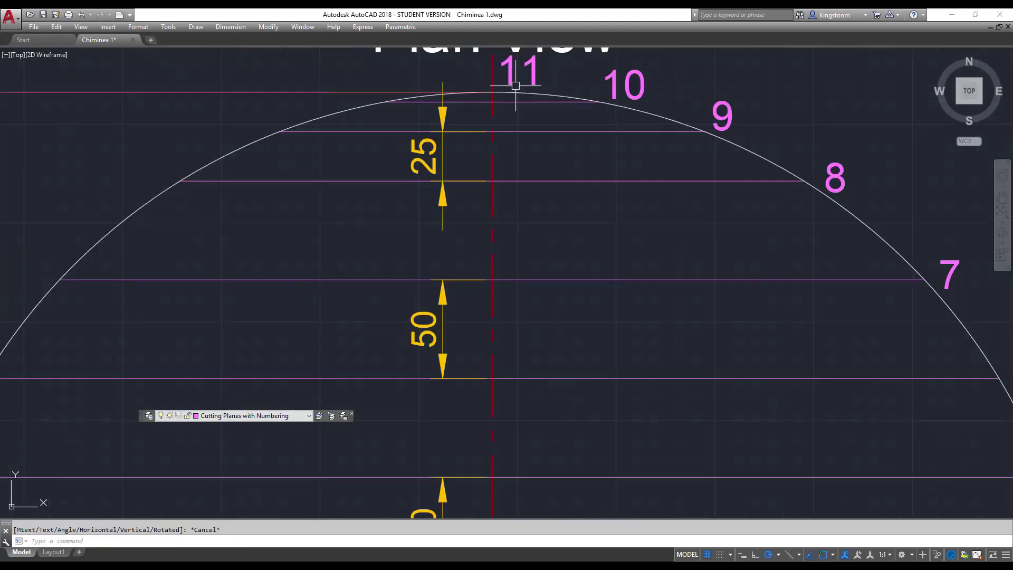
right_click(428, 73)
click(454, 81)
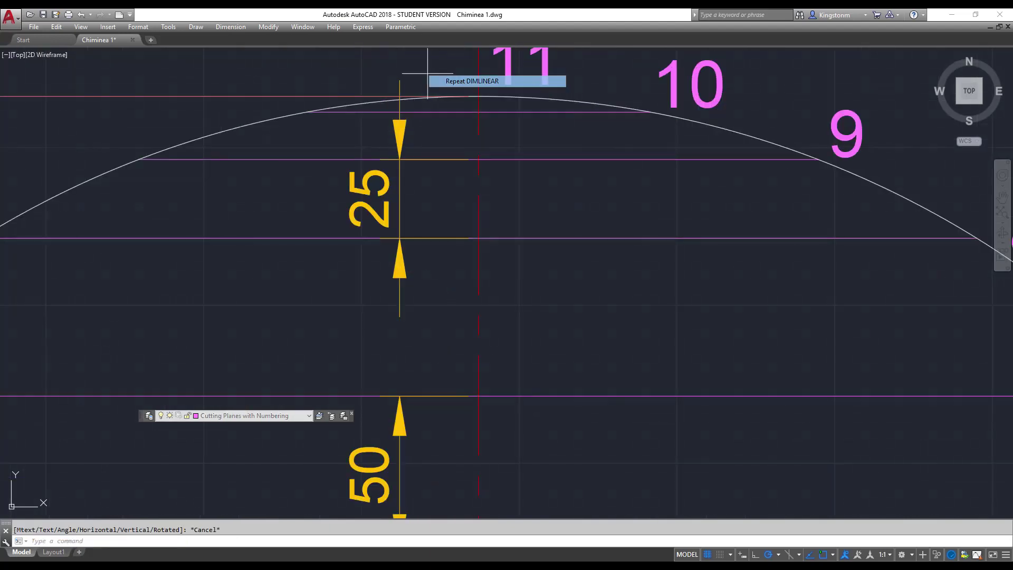
click(479, 96)
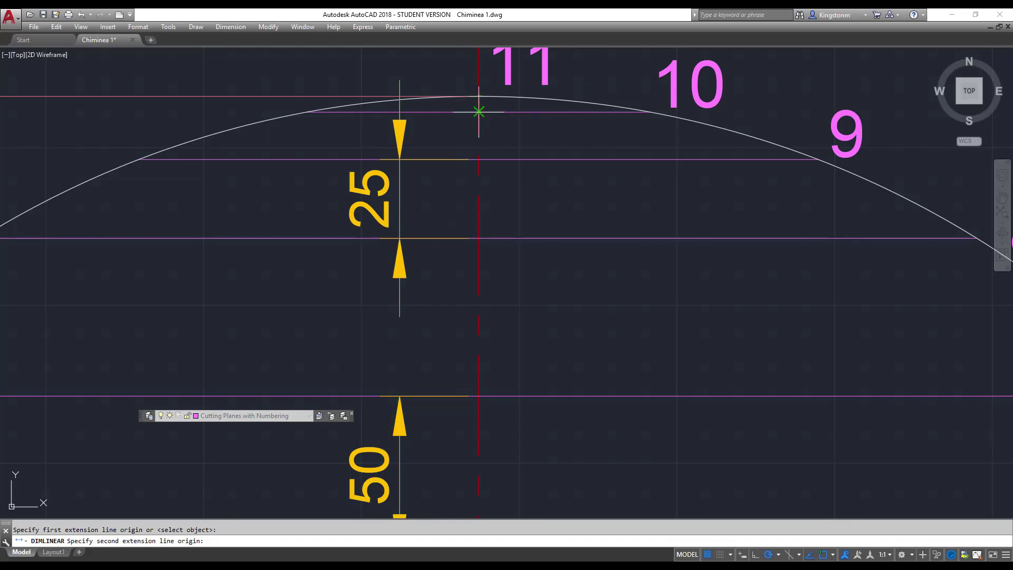
click(475, 112)
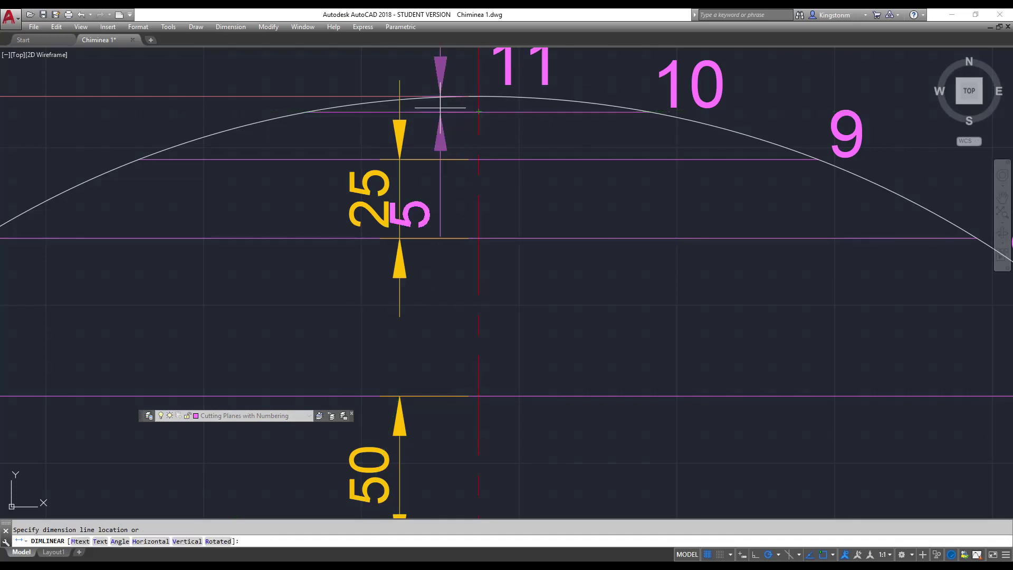
key(Escape)
scroll(440, 108, down, 6)
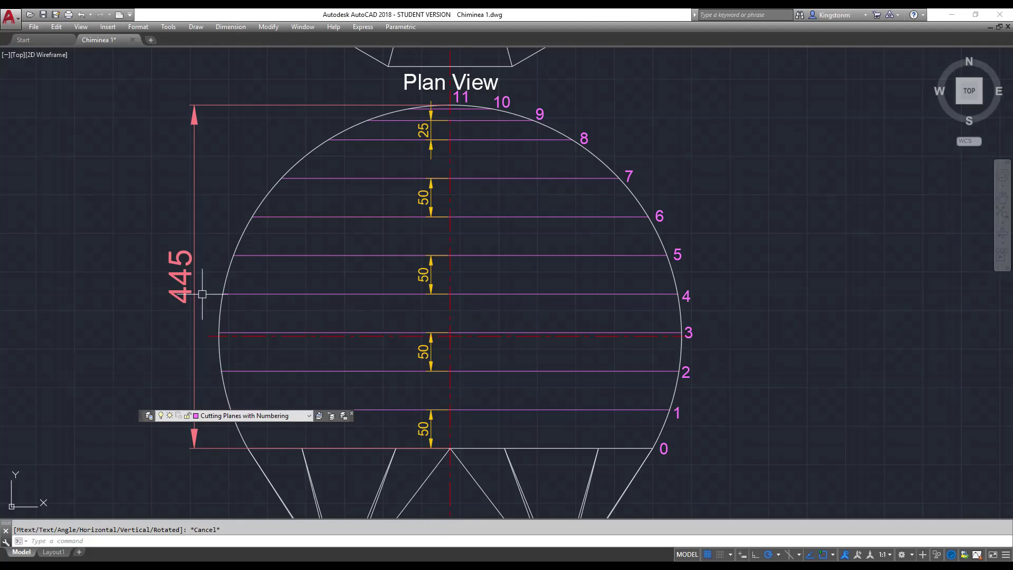
scroll(207, 275, down, 5)
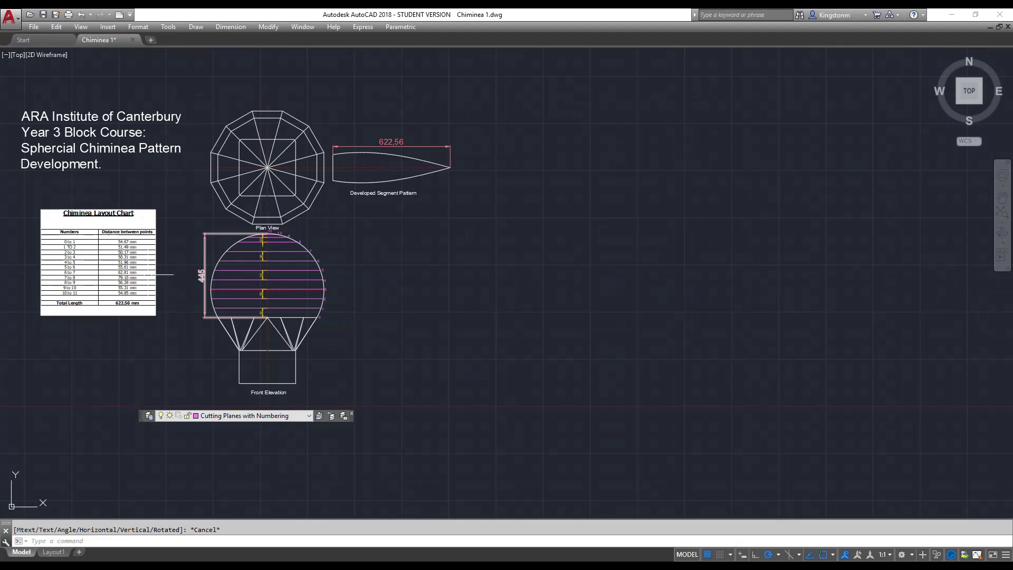
scroll(44, 253, up, 4)
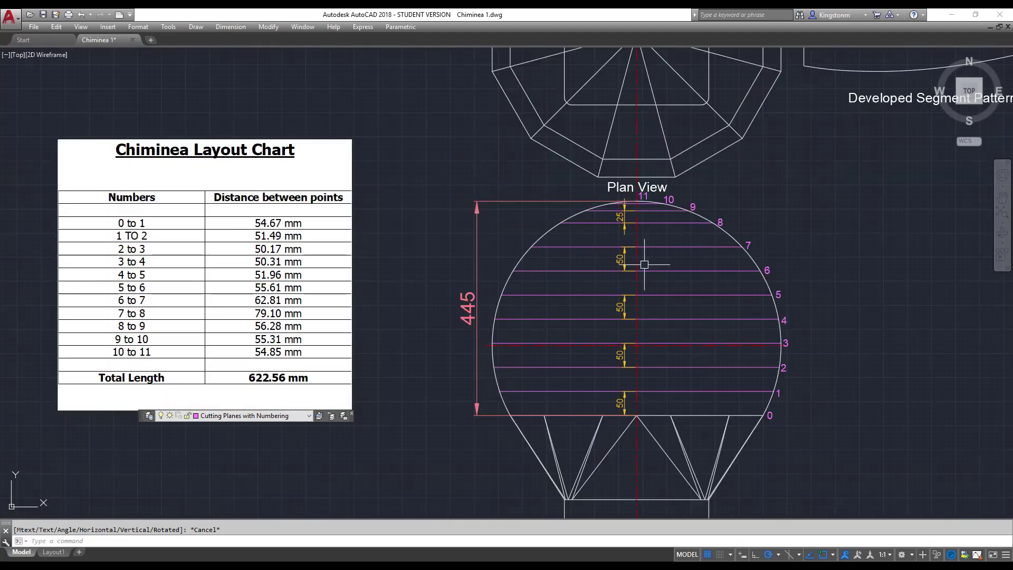
click(575, 215)
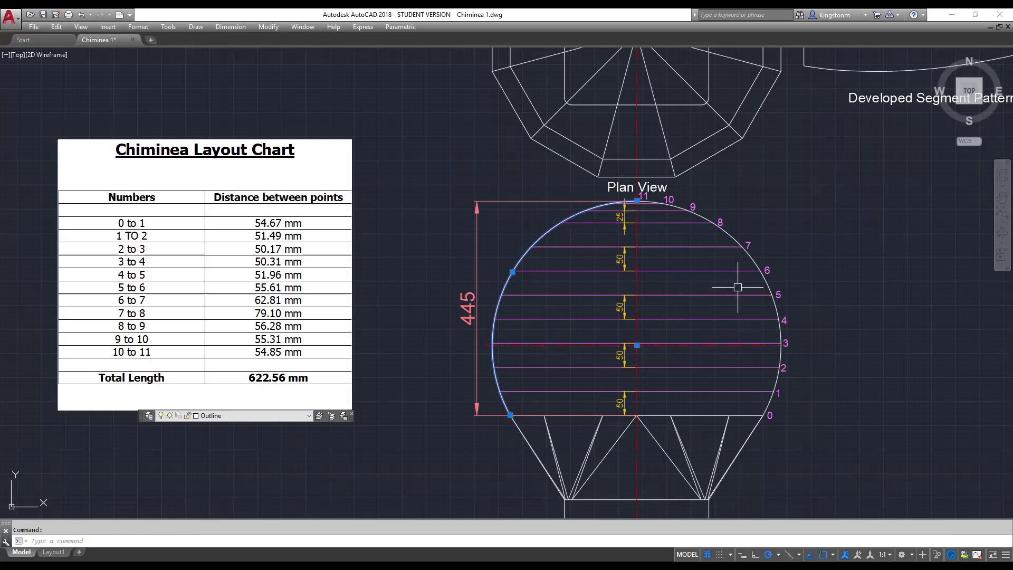
click(769, 402)
key(Escape)
click(769, 402)
click(797, 421)
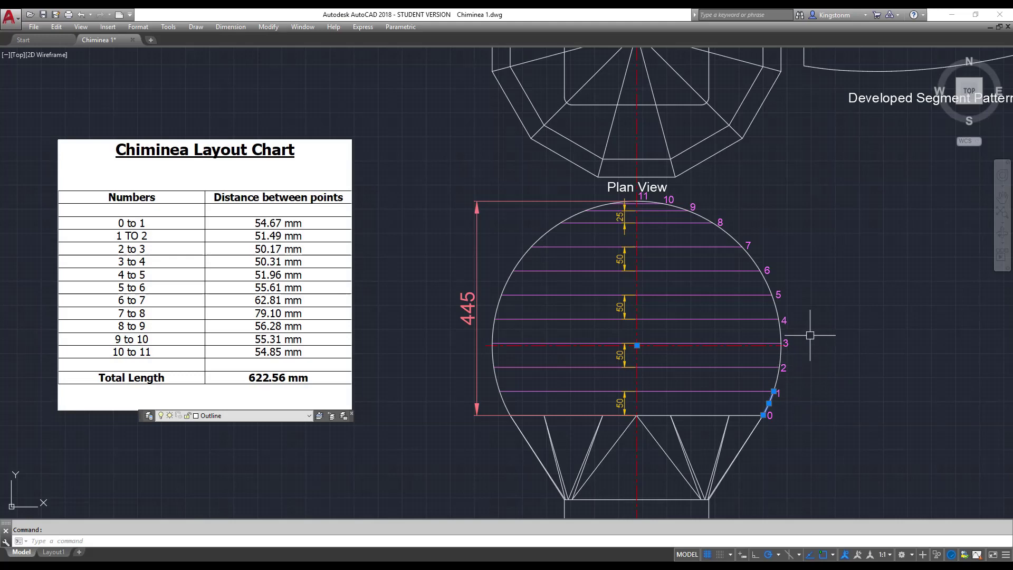
key(Return)
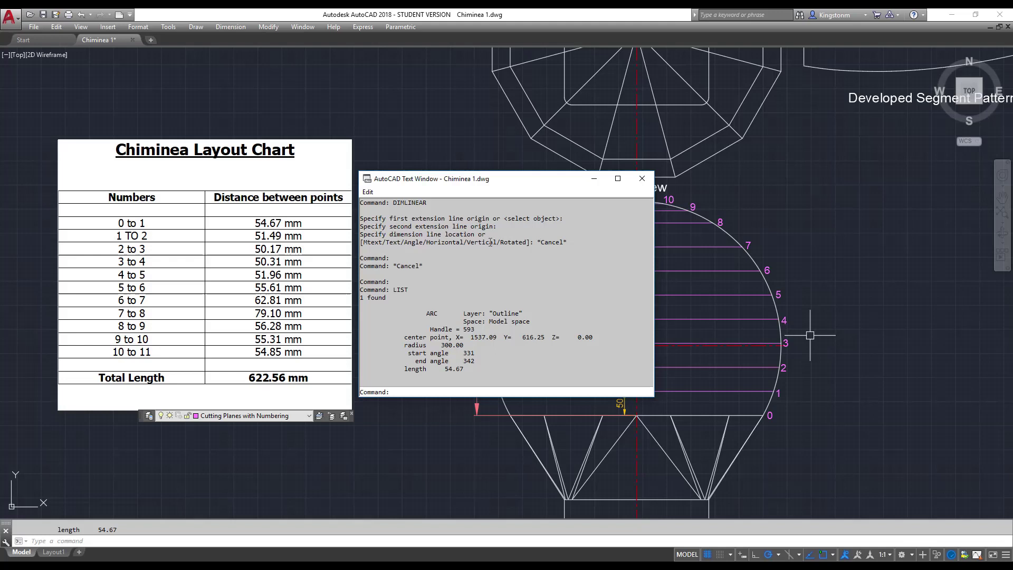
click(642, 178)
click(728, 233)
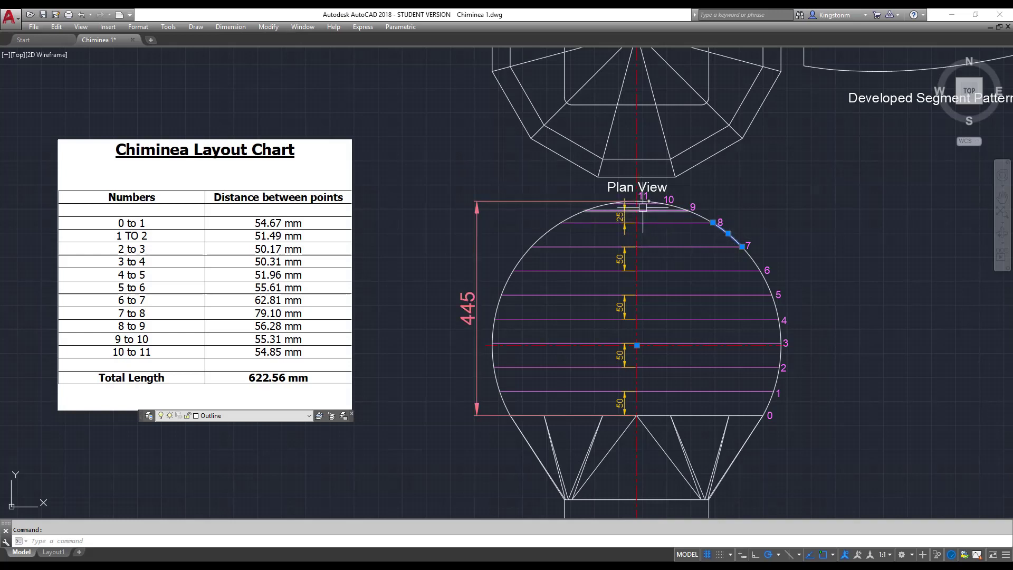
mouse_move(713, 223)
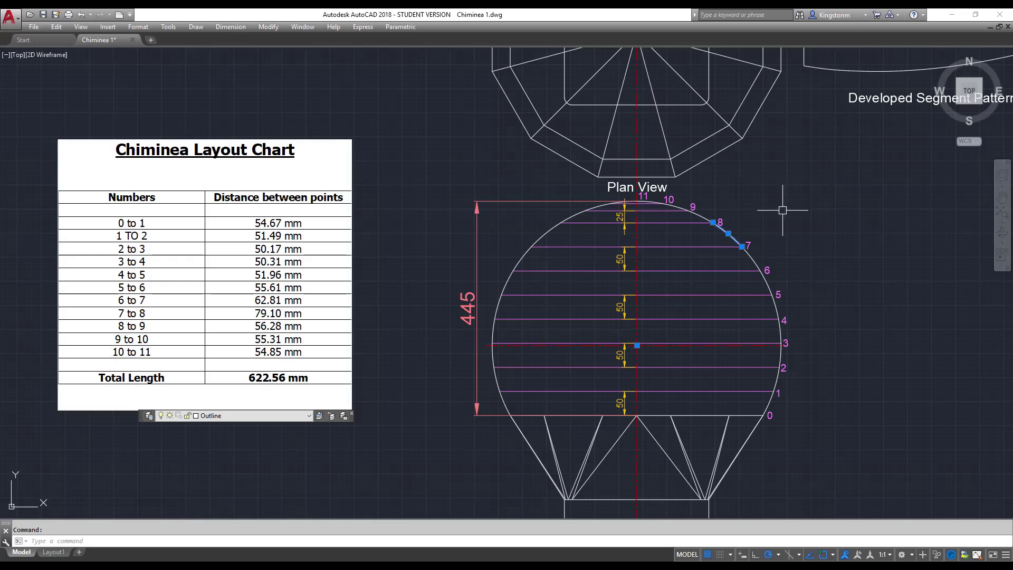
key(Return)
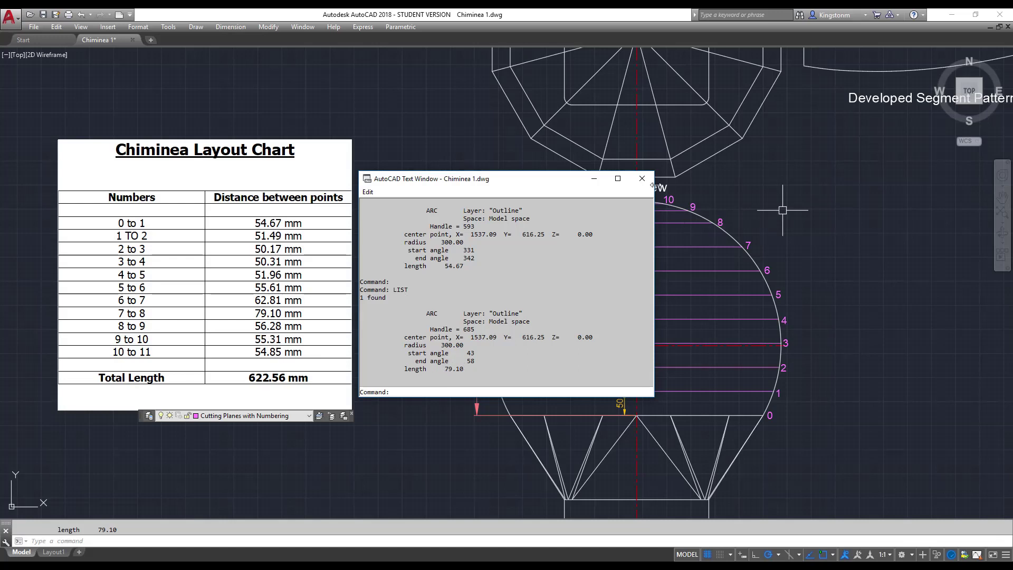
key(F2)
click(728, 234)
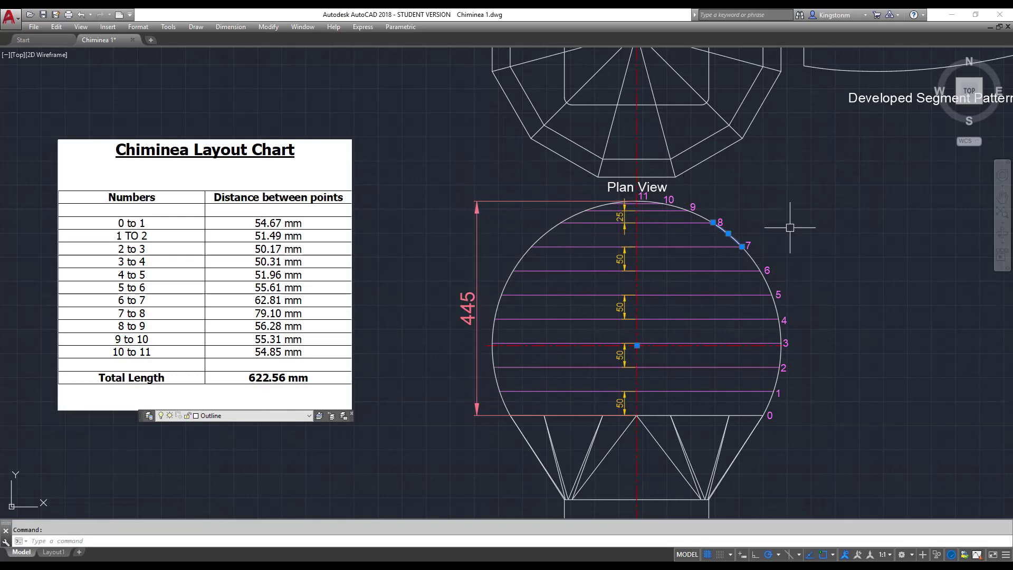
key(Escape)
Step: Switch on the Projection Lines 1 layer, then reopen the layer list for the second set
scroll(790, 228, down, 4)
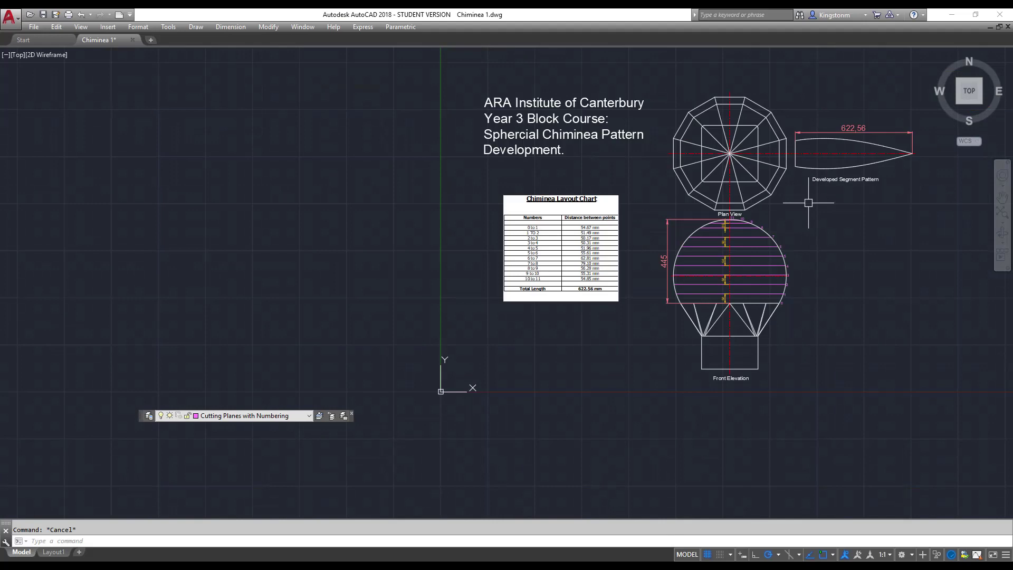
scroll(908, 144, up, 4)
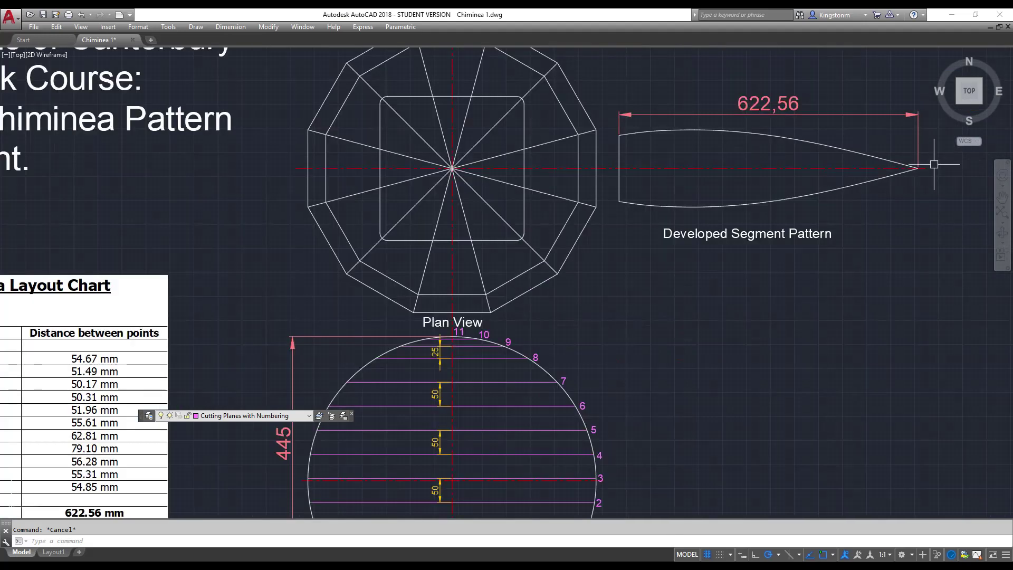
scroll(841, 186, down, 2)
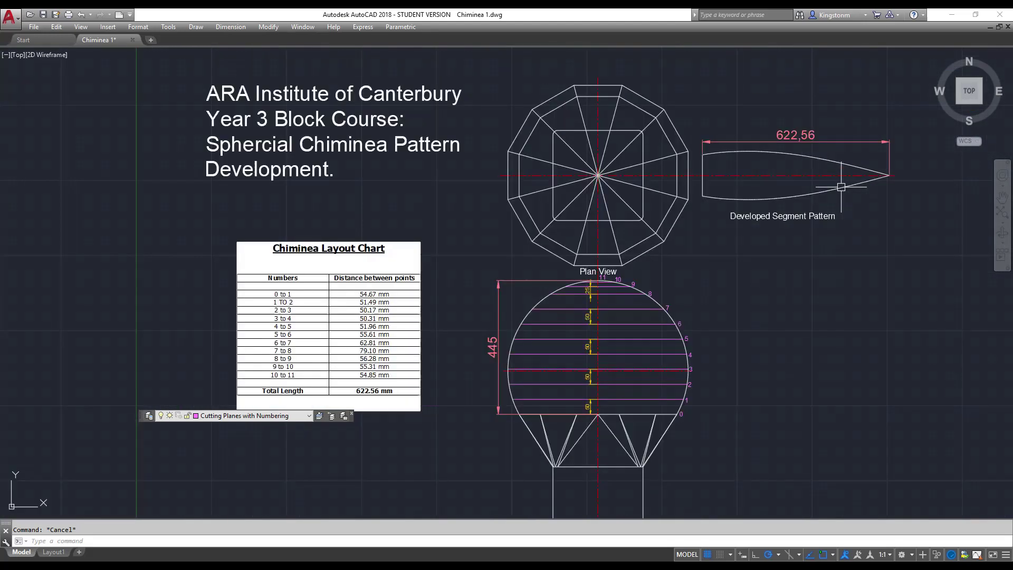
click(309, 417)
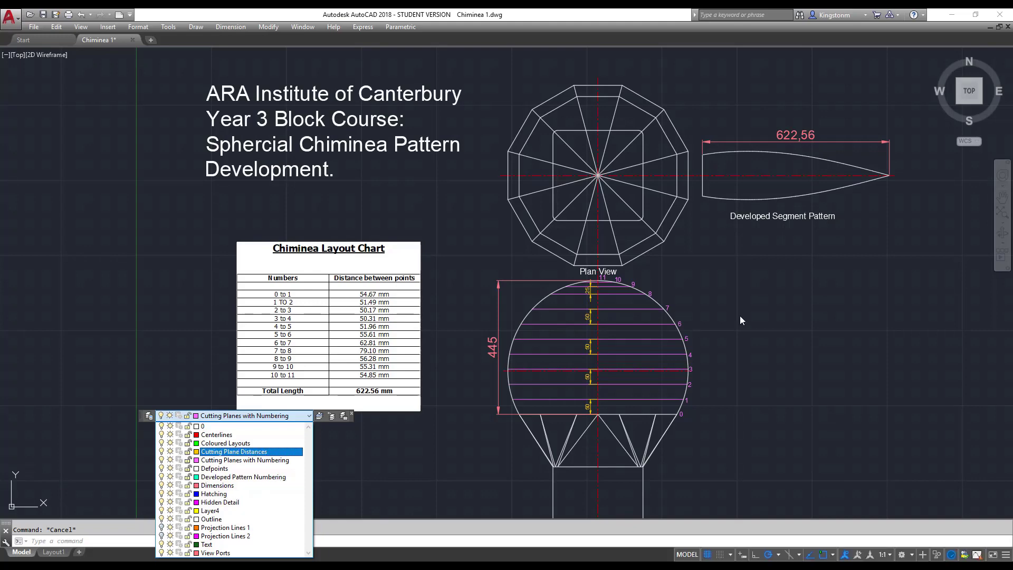
click(446, 420)
scroll(718, 192, up, 4)
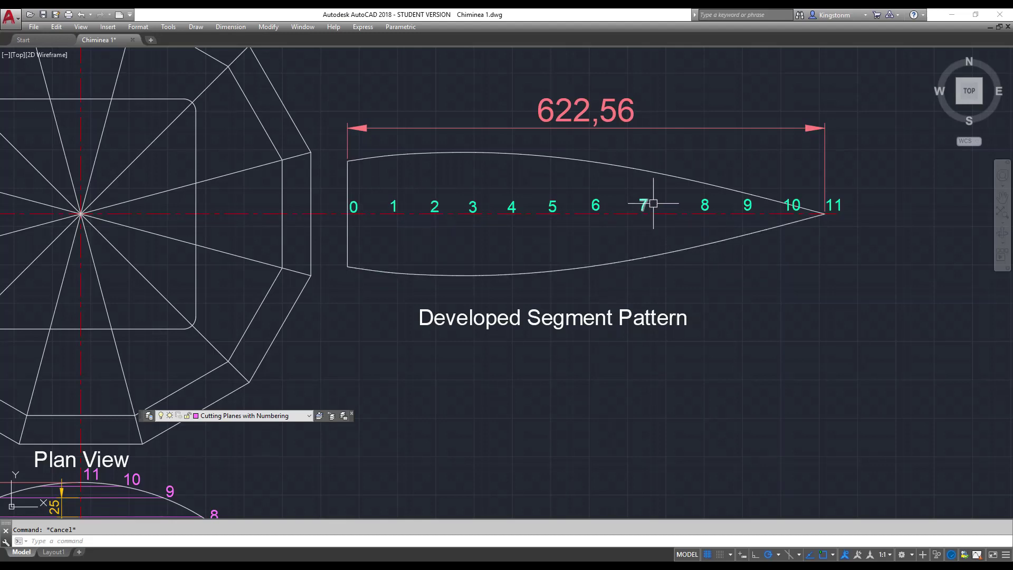
scroll(839, 262, down, 2)
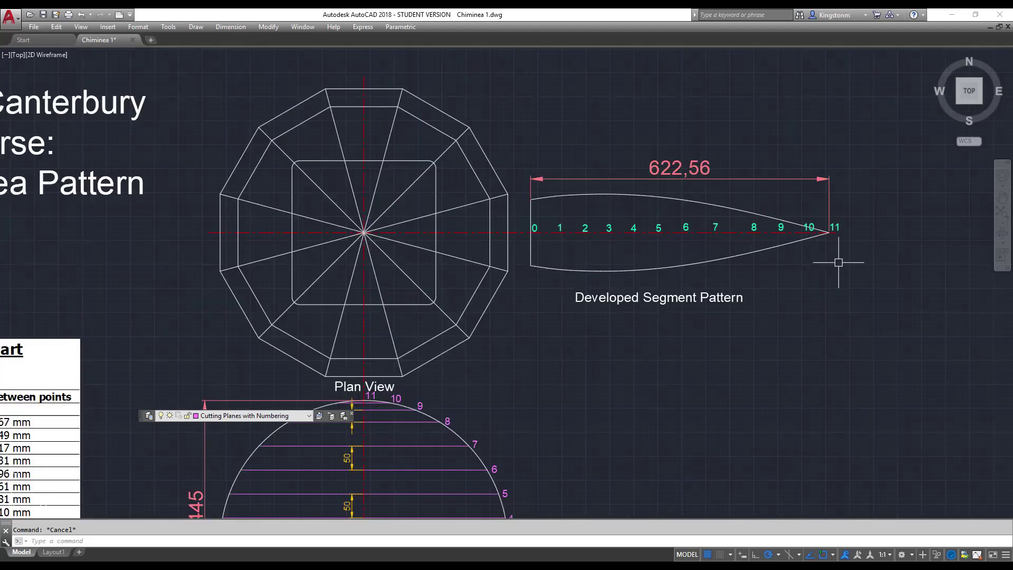
scroll(838, 262, down, 3)
scroll(517, 401, up, 2)
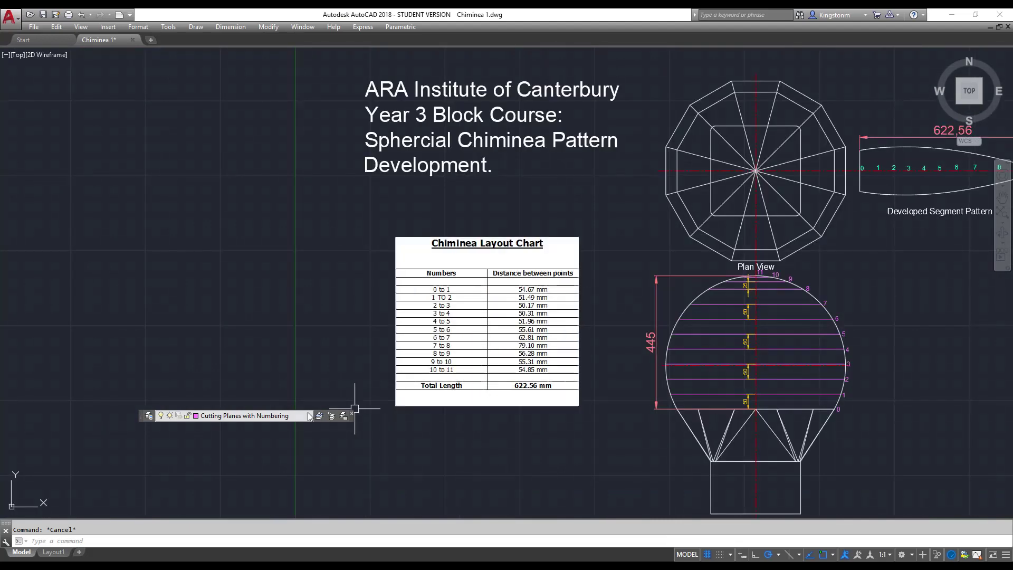
click(309, 416)
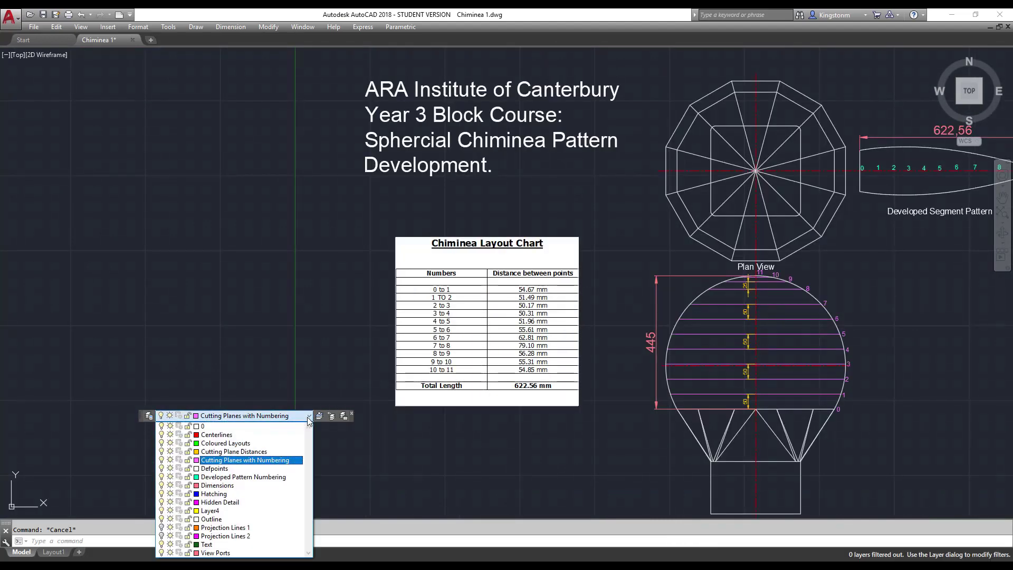
click(162, 527)
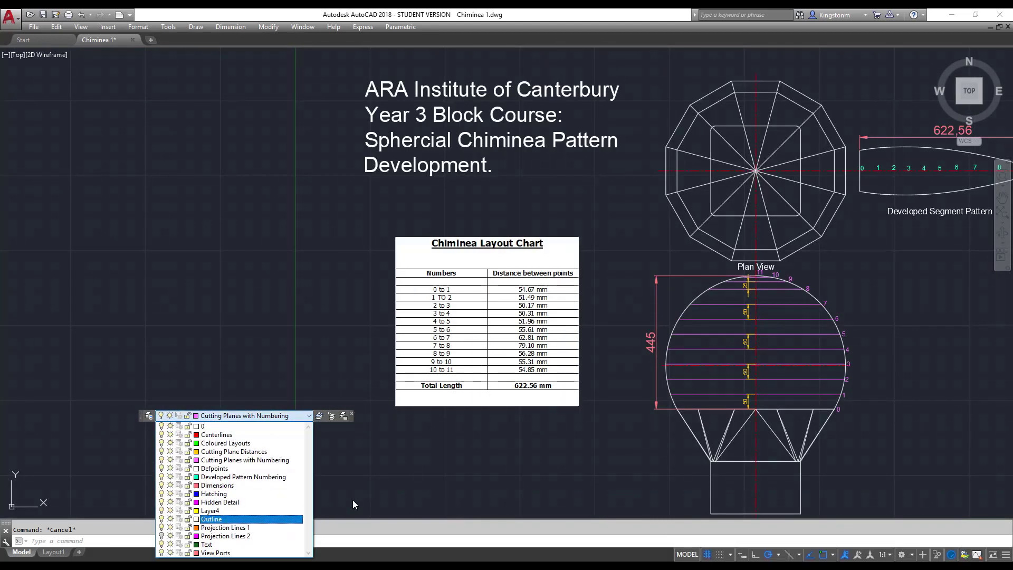
click(309, 416)
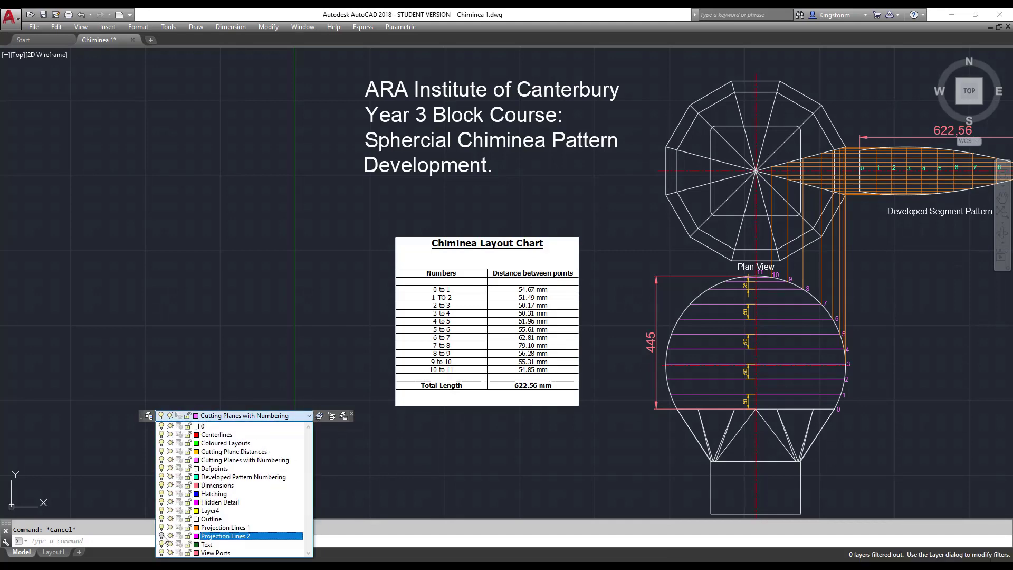
click(376, 515)
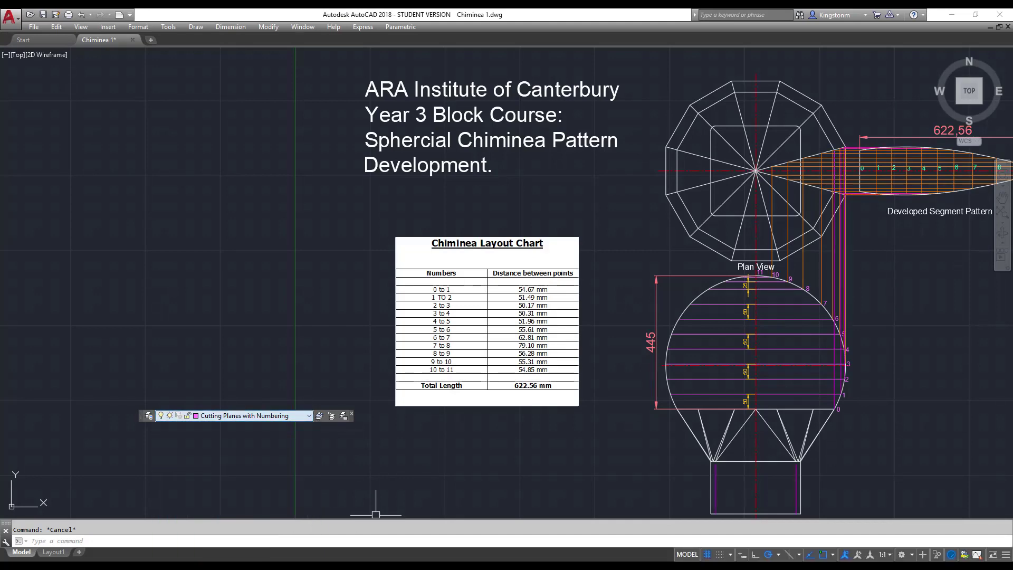
scroll(554, 501, down, 6)
scroll(634, 466, up, 6)
scroll(635, 466, up, 2)
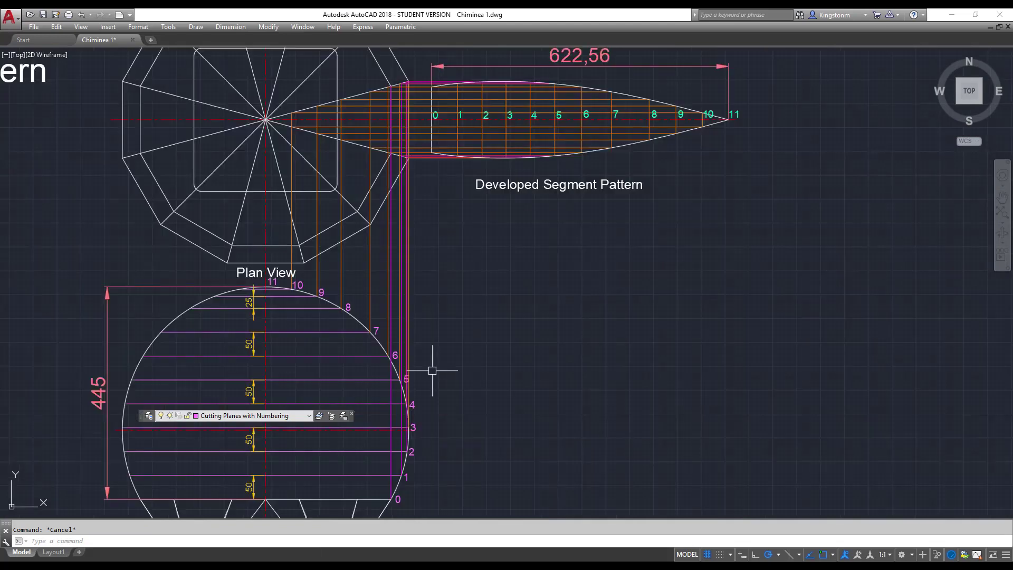
scroll(418, 395, down, 2)
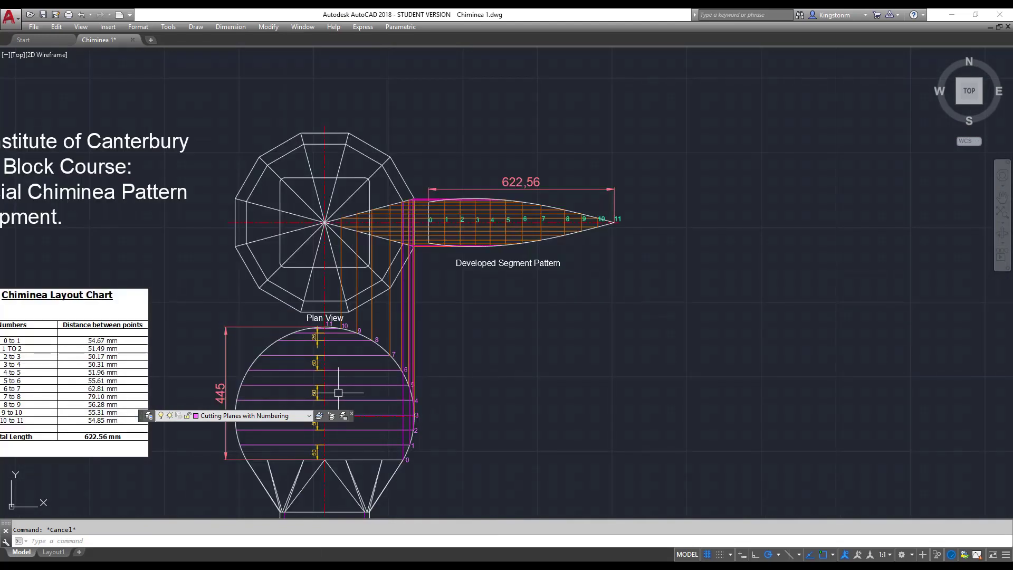
scroll(387, 438, up, 4)
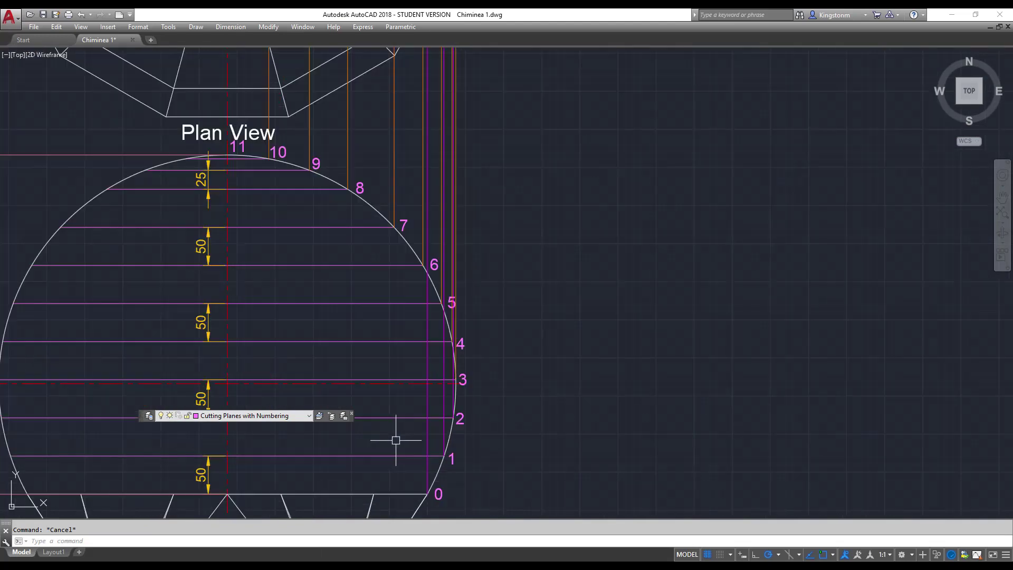
click(374, 455)
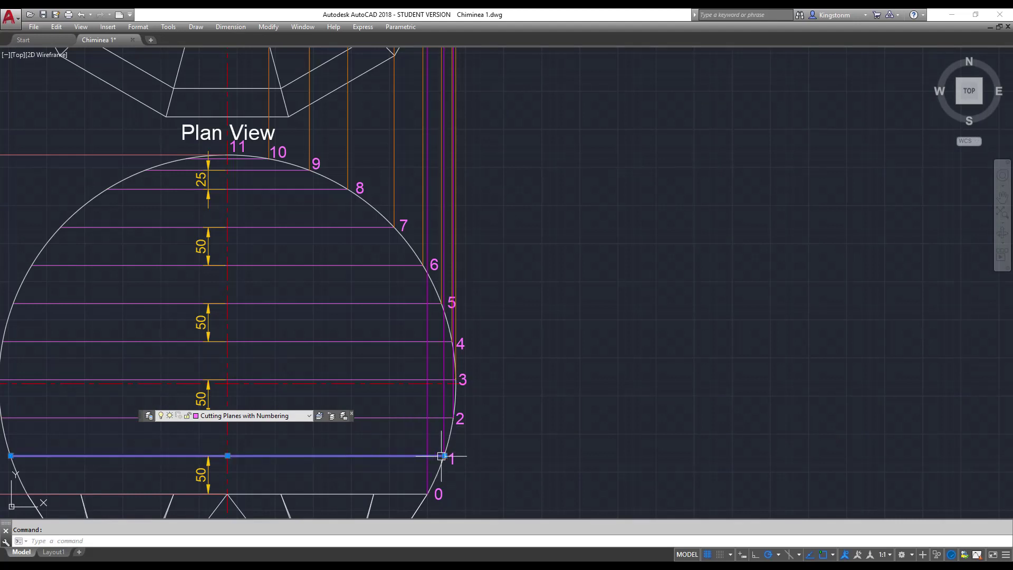
mouse_move(444, 455)
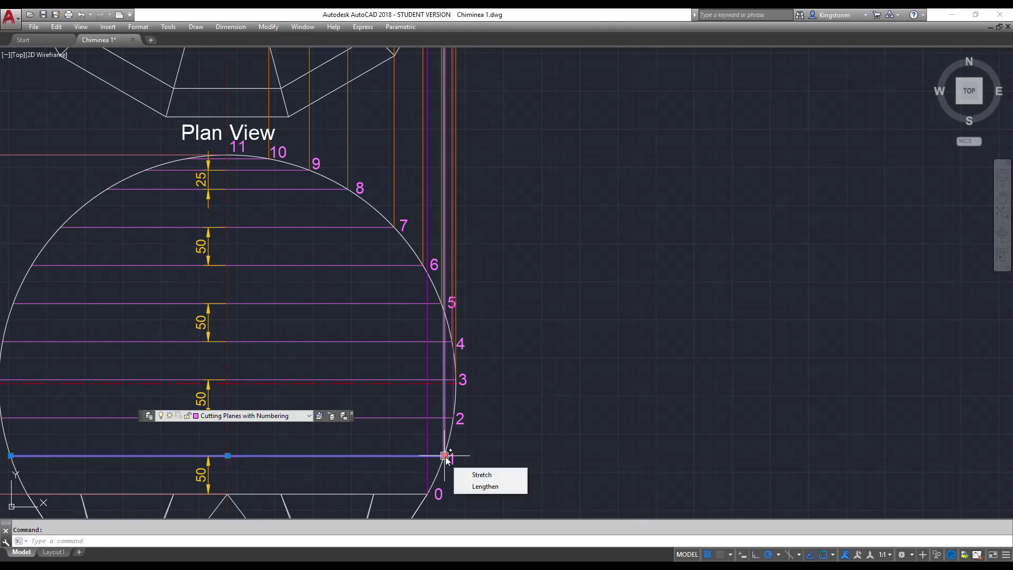
click(444, 393)
scroll(508, 377, down, 2)
scroll(508, 376, down, 2)
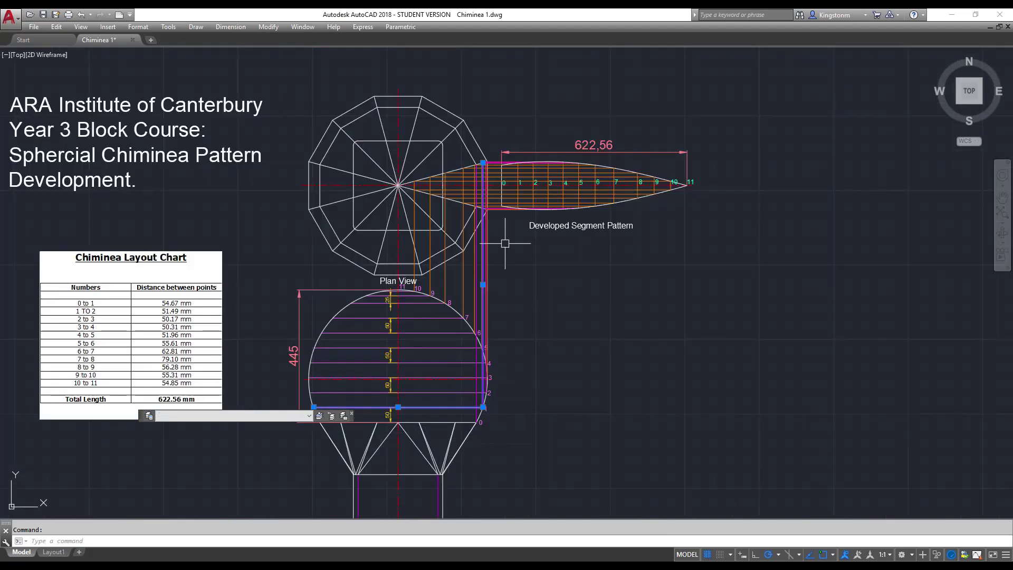
scroll(496, 359, up, 2)
Step: Select the level 7 cutting plane, its vertical projection line, both plan radial lines and the pattern's point 7 line
key(Escape)
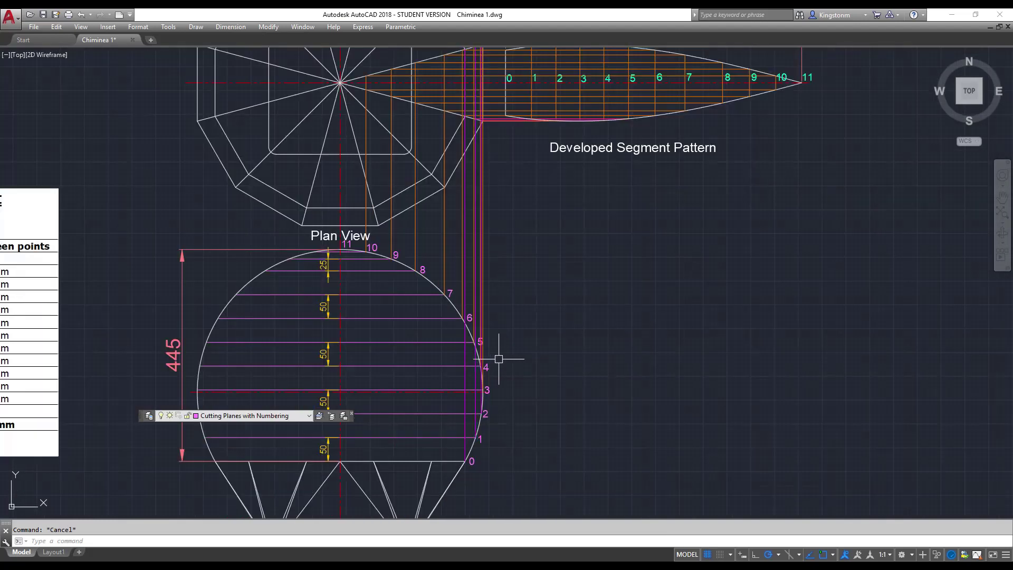
click(381, 294)
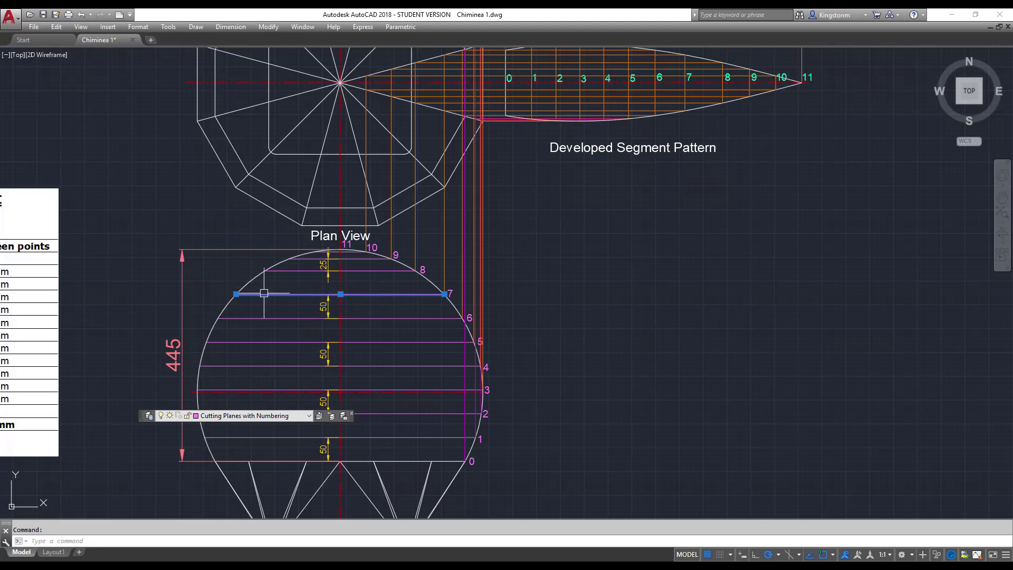
click(446, 252)
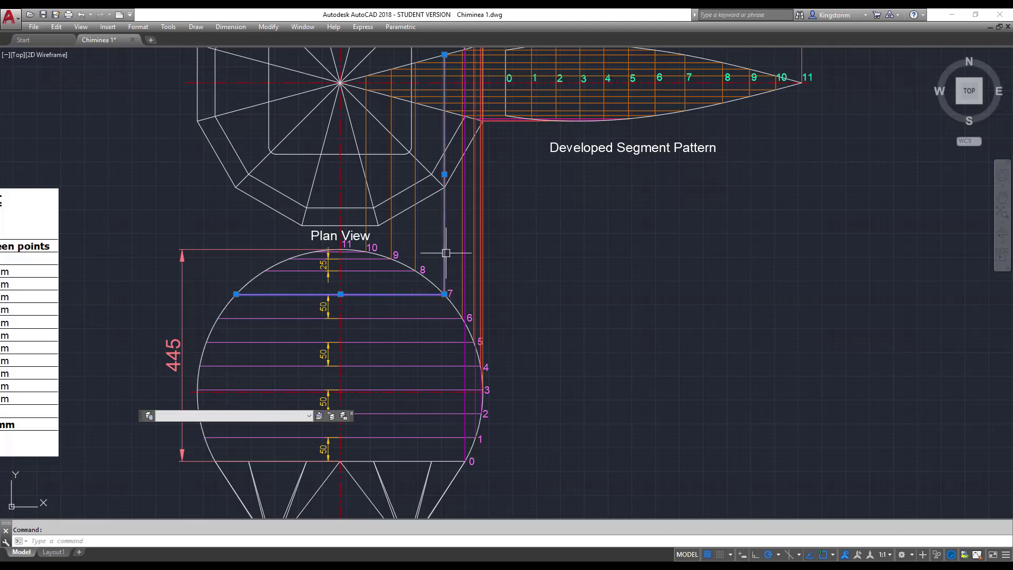
scroll(520, 248, down, 3)
scroll(526, 199, up, 7)
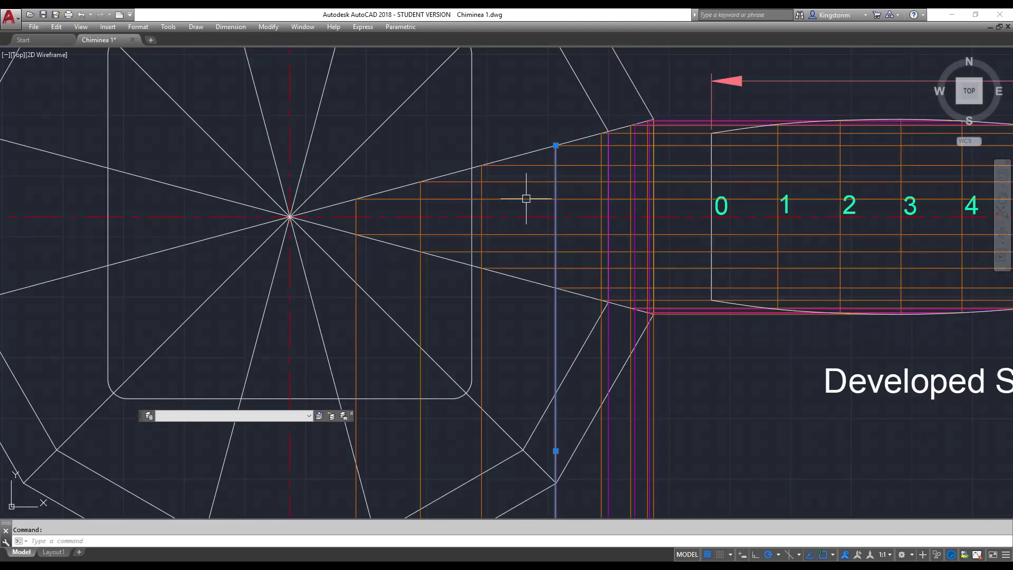
click(527, 153)
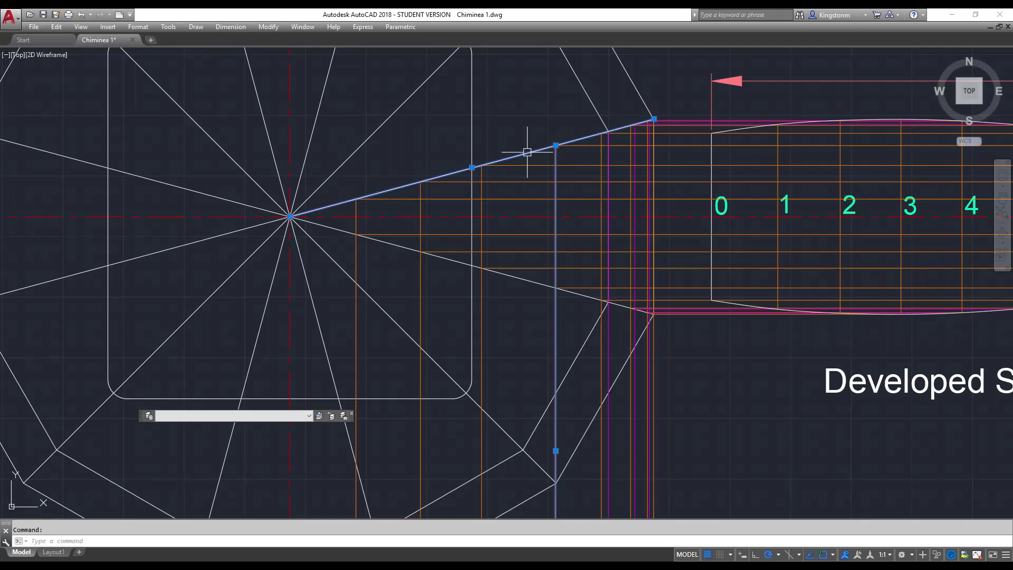
click(522, 281)
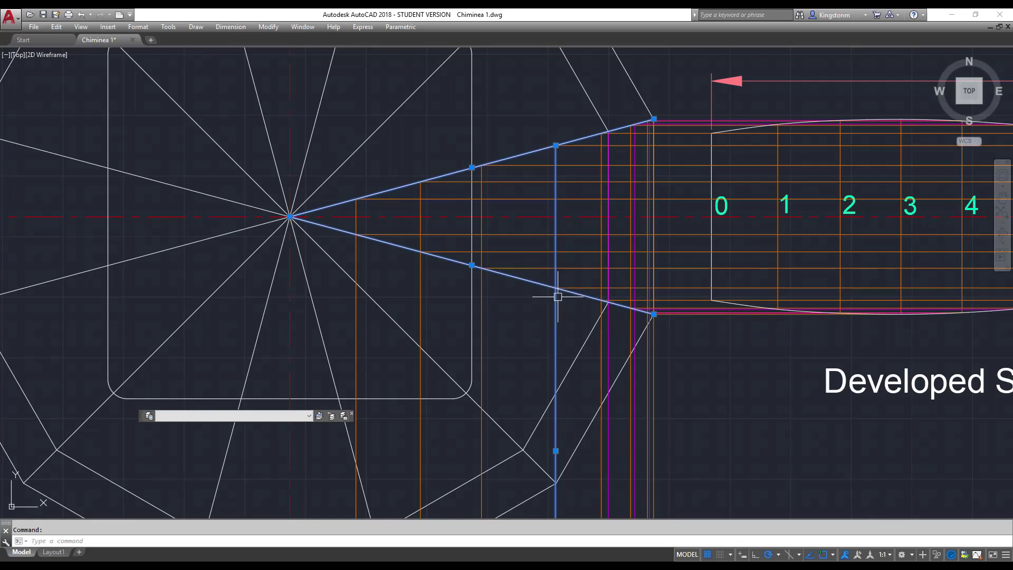
click(585, 288)
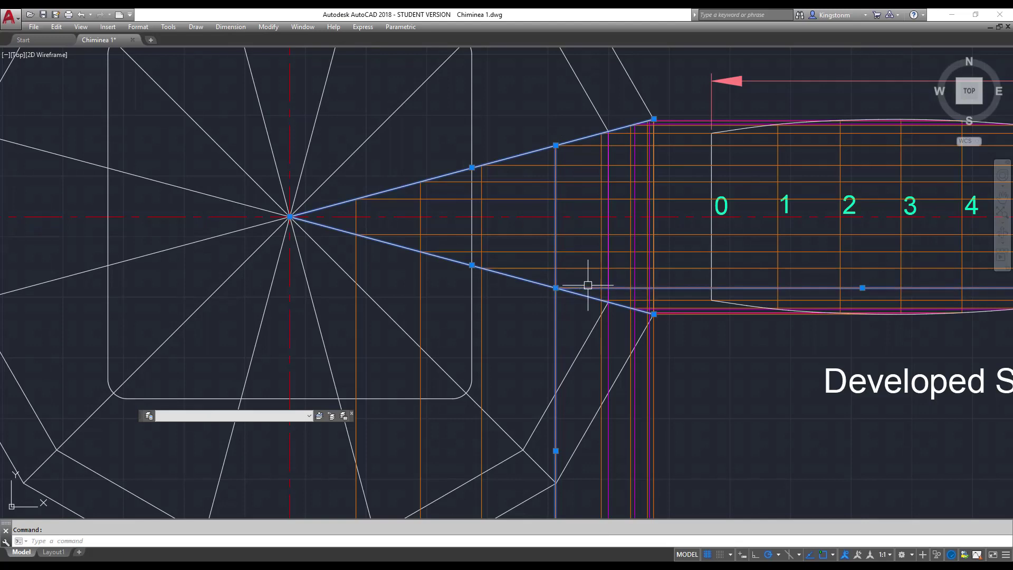
scroll(580, 384, down, 4)
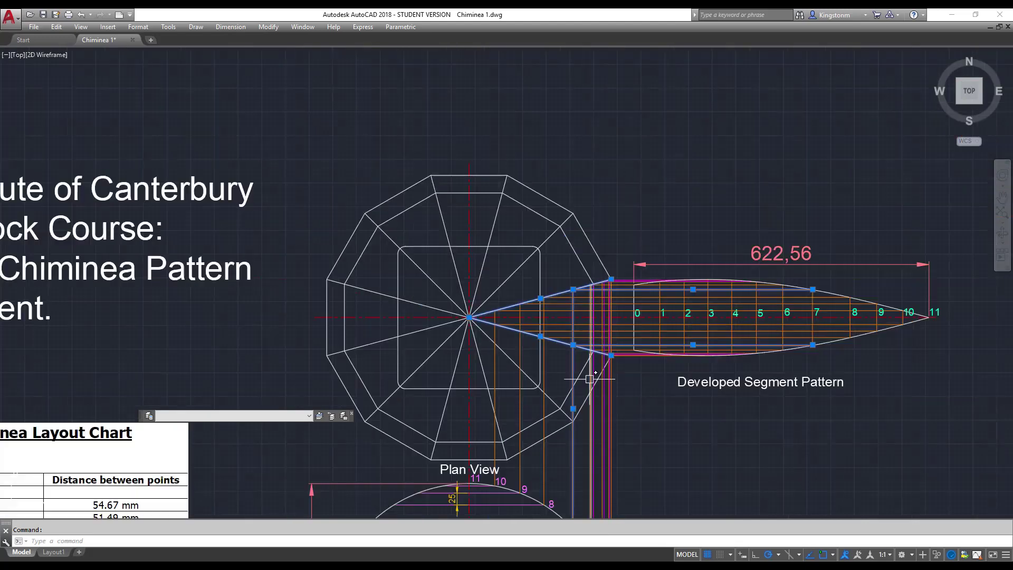
scroll(829, 355, up, 4)
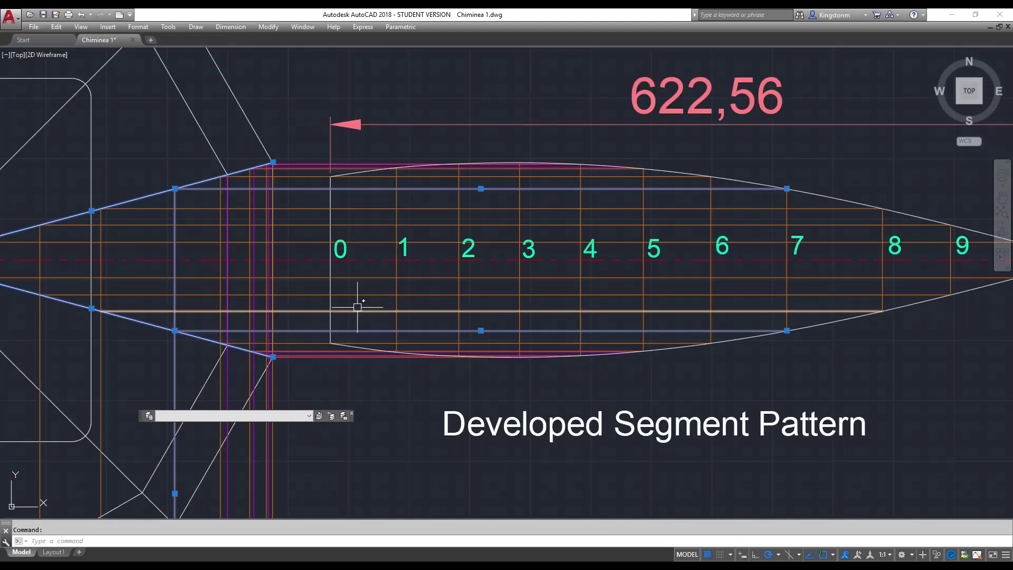
scroll(174, 462, down, 6)
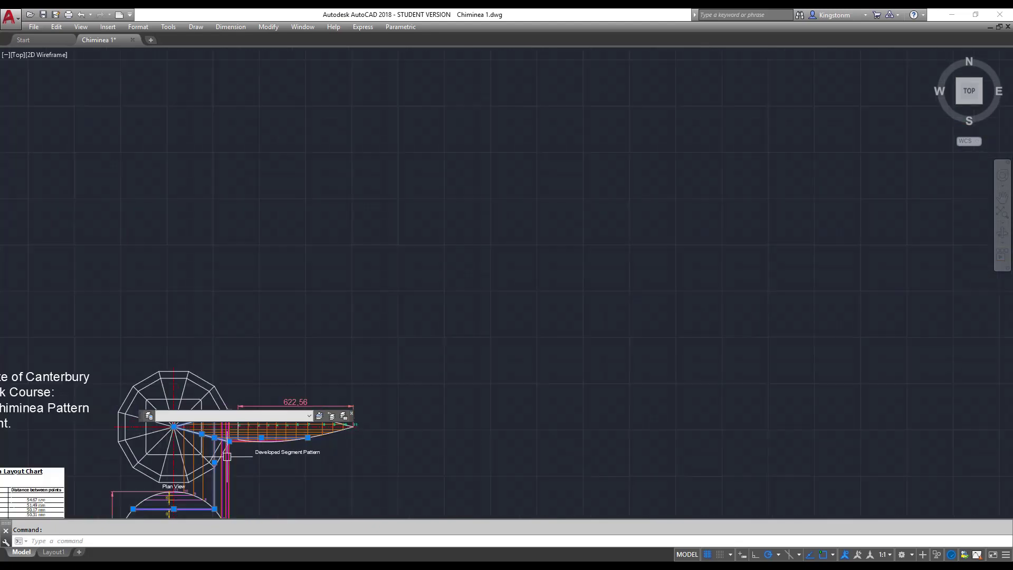
scroll(185, 515, up, 5)
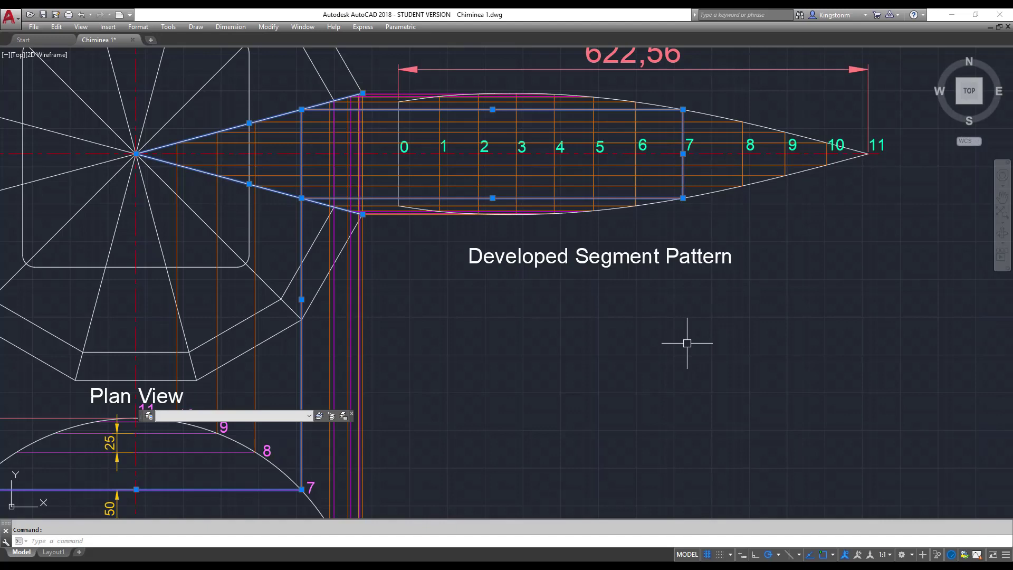
Step: Clear the highlighted lines and pan the drawing up and to the right
key(Escape)
scroll(674, 347, down, 2)
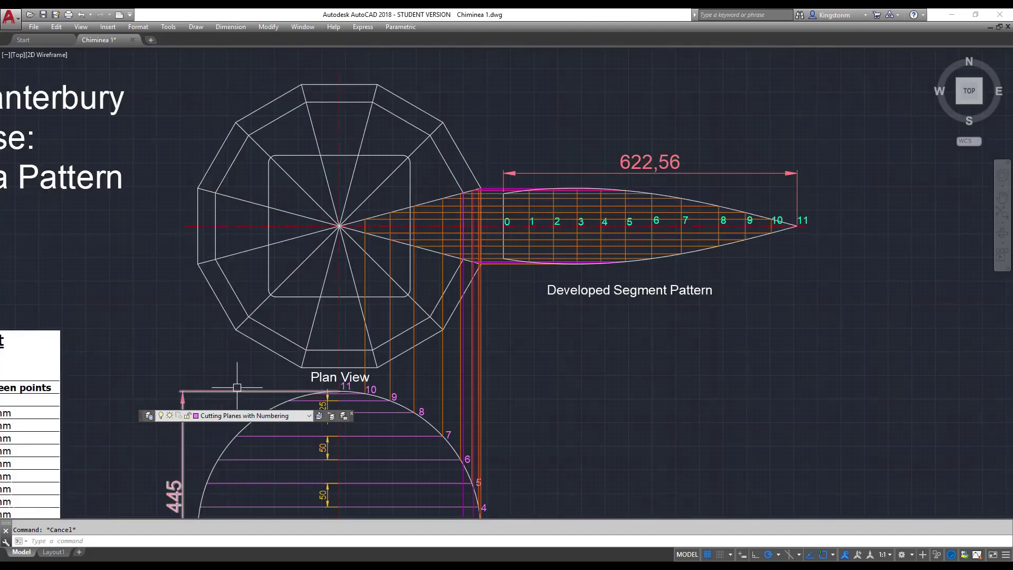
scroll(137, 327, down, 4)
scroll(39, 397, up, 4)
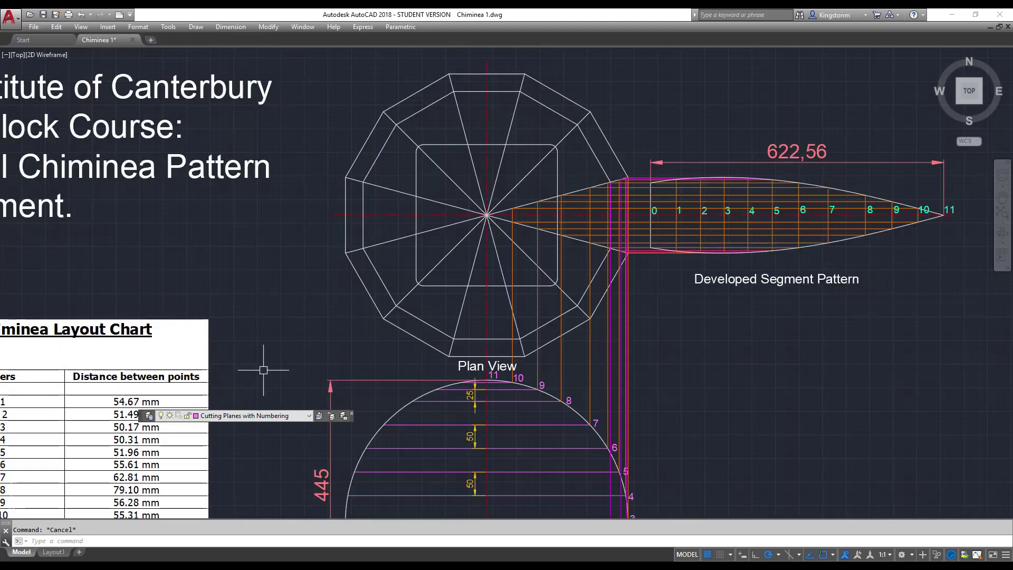
right_click(247, 359)
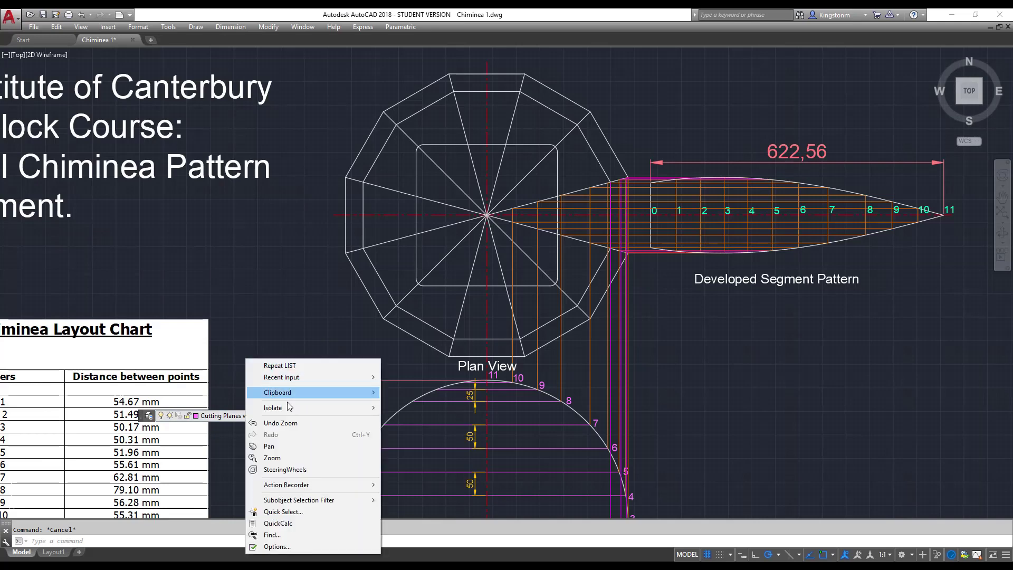
click(269, 446)
drag(288, 396, 341, 347)
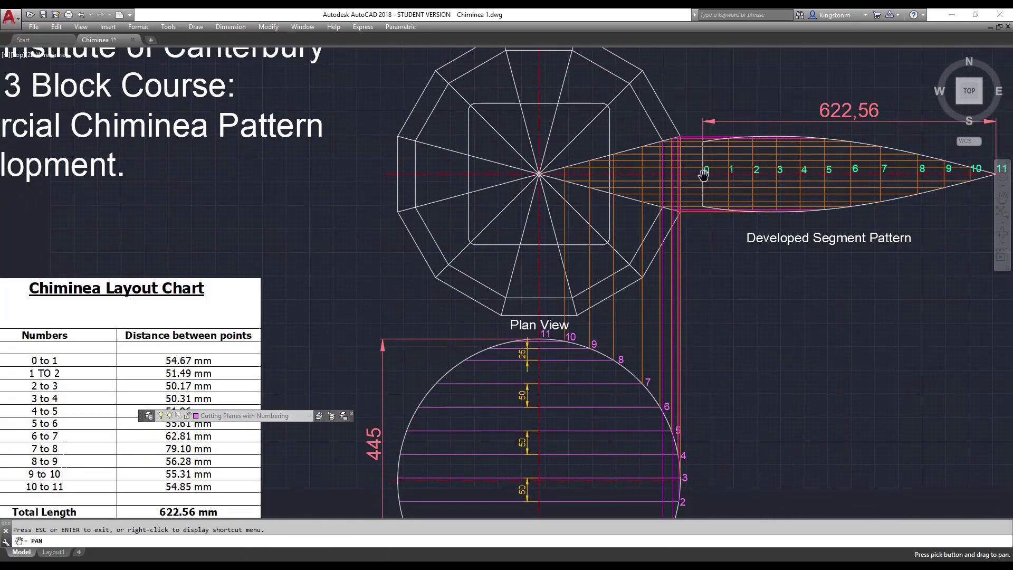
key(Escape)
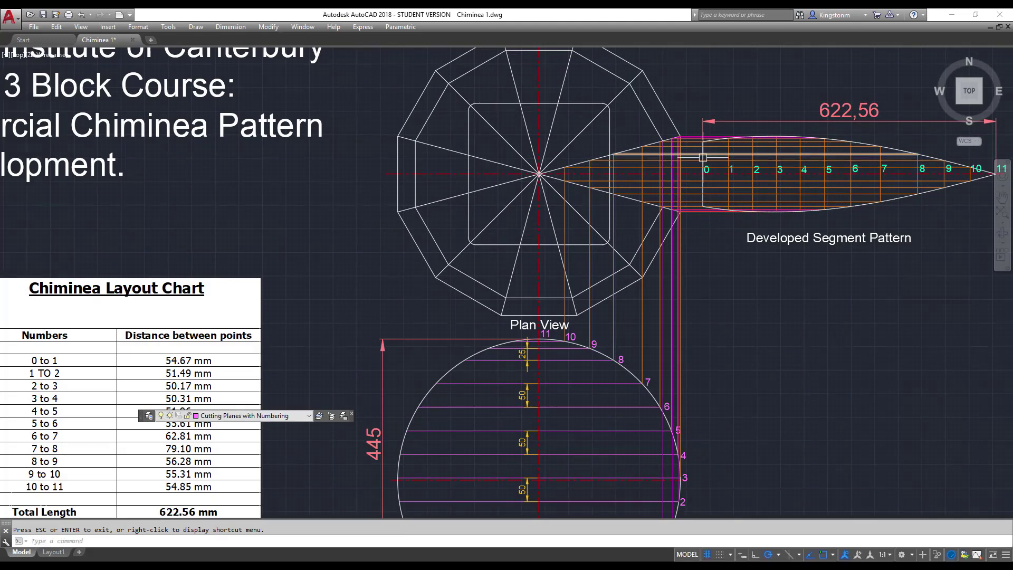
Step: Pan across to bring the course title and Chiminea Layout Chart into view
scroll(701, 174, up, 2)
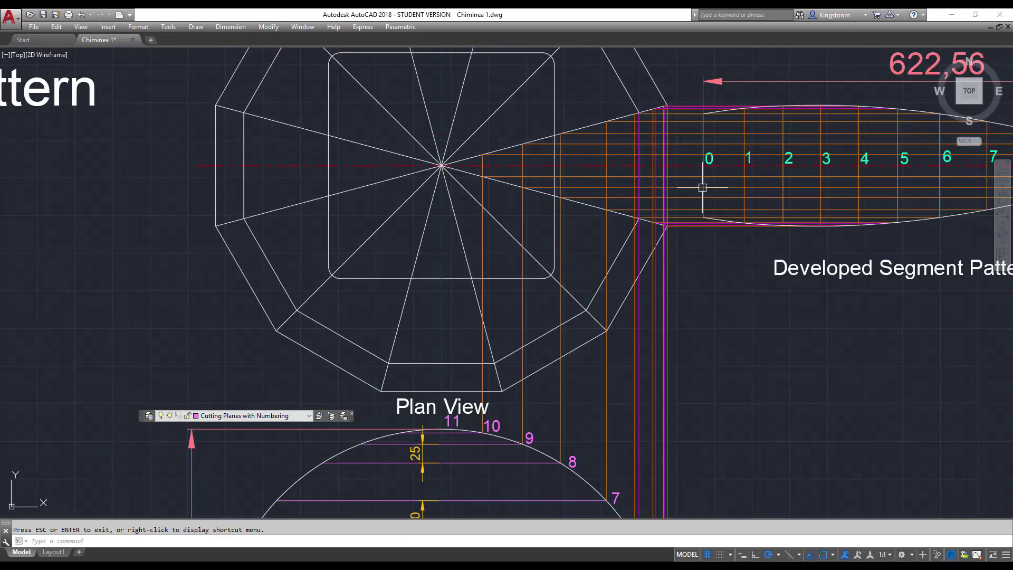
right_click(704, 293)
click(720, 374)
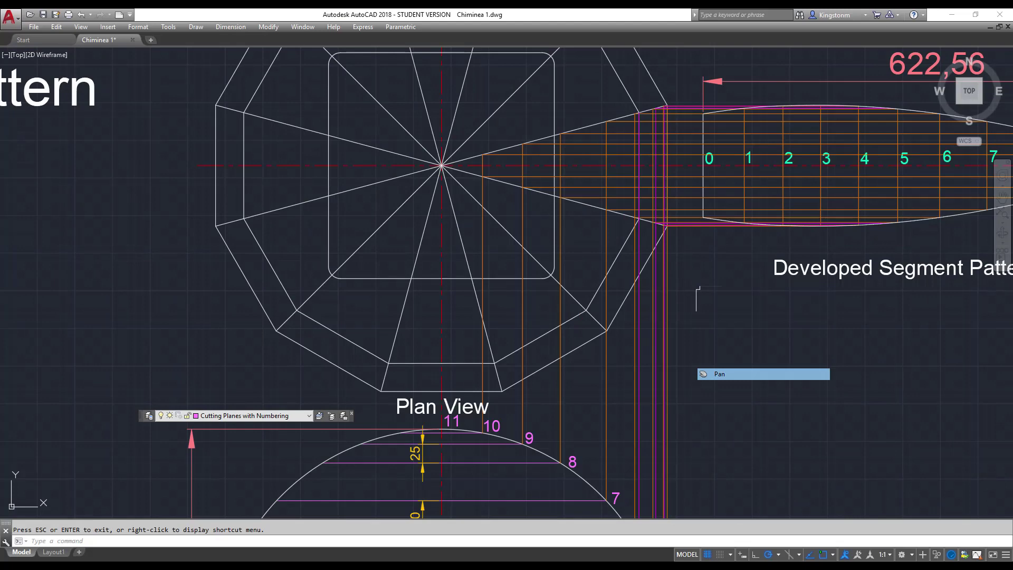
drag(758, 357, 923, 300)
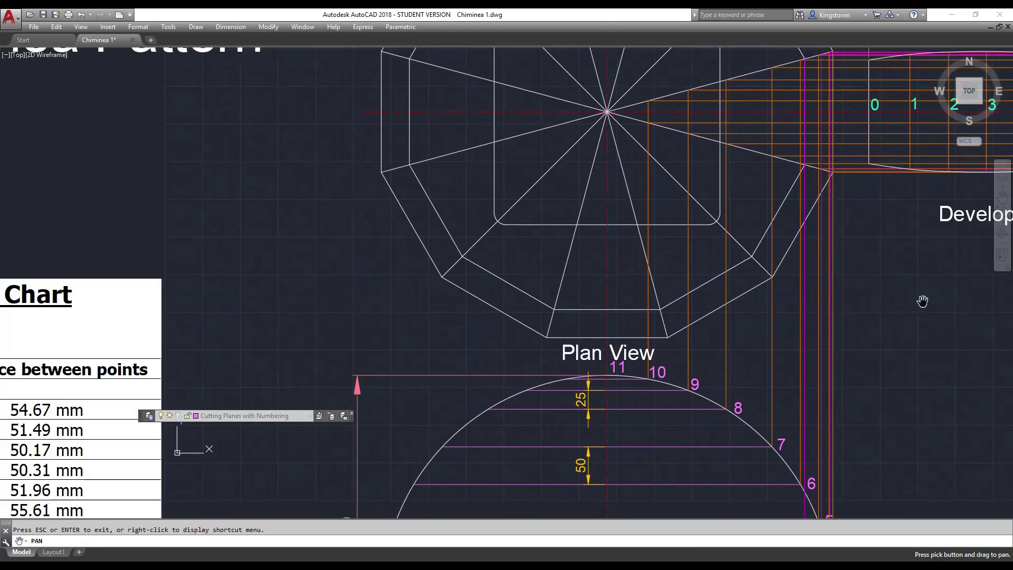
scroll(920, 303, down, 2)
key(Escape)
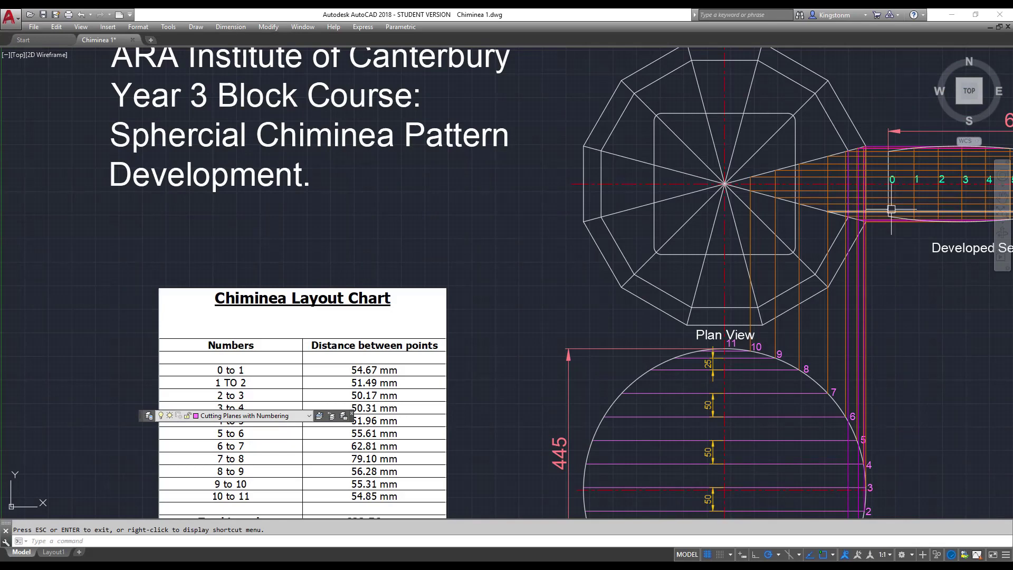
Step: Select and deselect the pattern's 0 number, then select the horizontal projection line to the pattern
click(884, 177)
key(Escape)
click(887, 164)
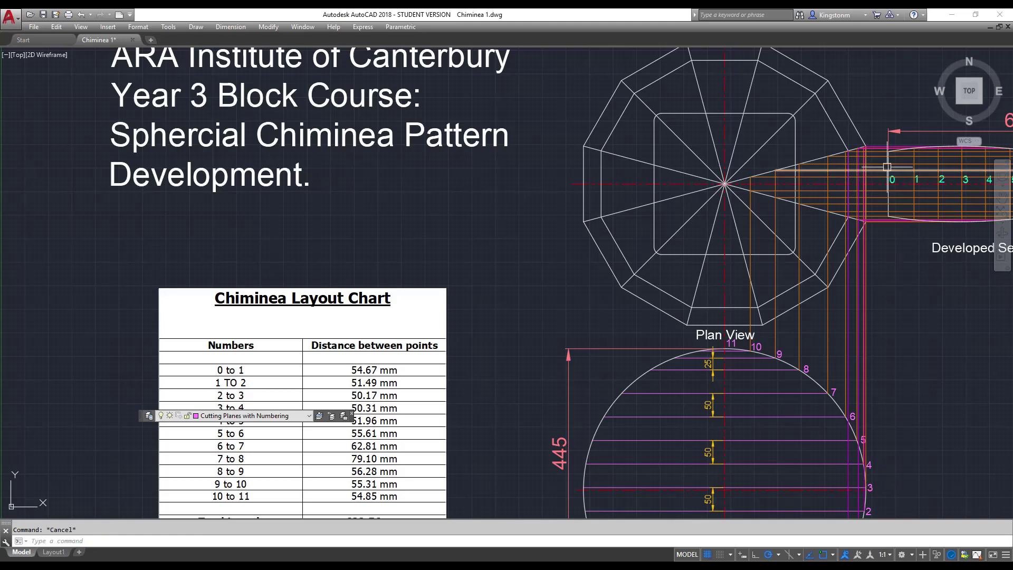
Step: Clear the selection and zoom over the whole drawing, including the chart's 622.56 mm total
key(Escape)
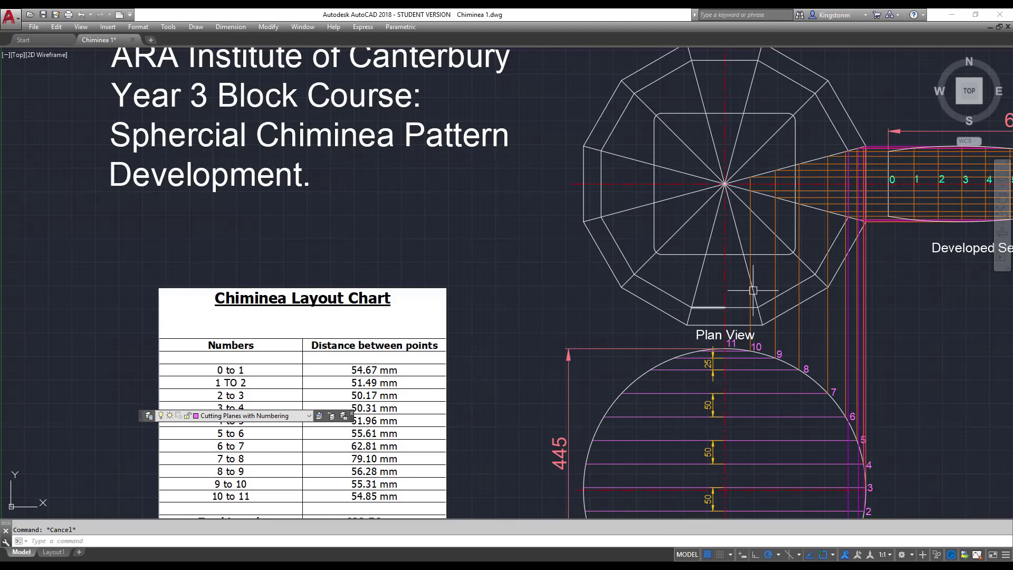
scroll(704, 327, down, 4)
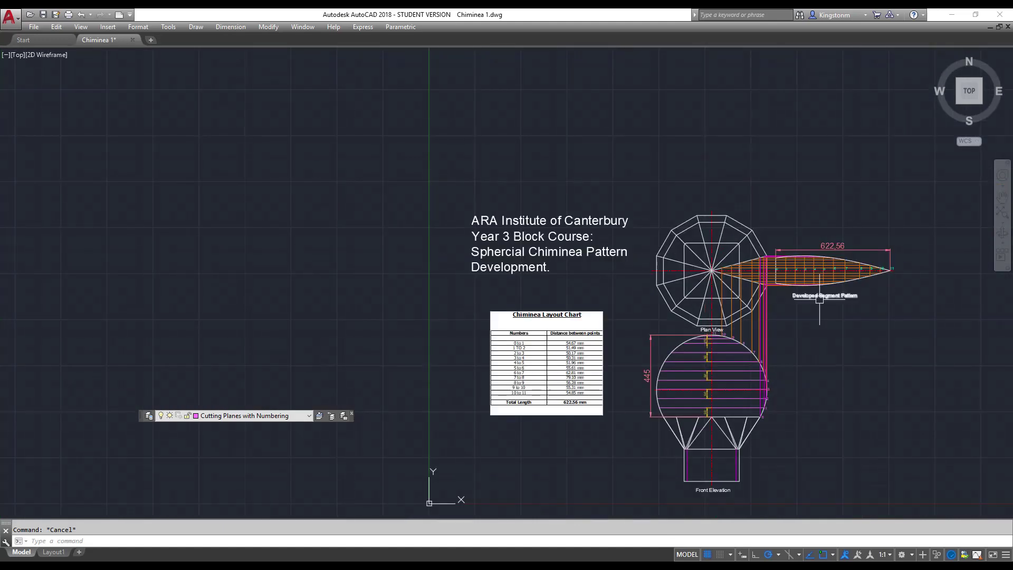
scroll(597, 360, up, 4)
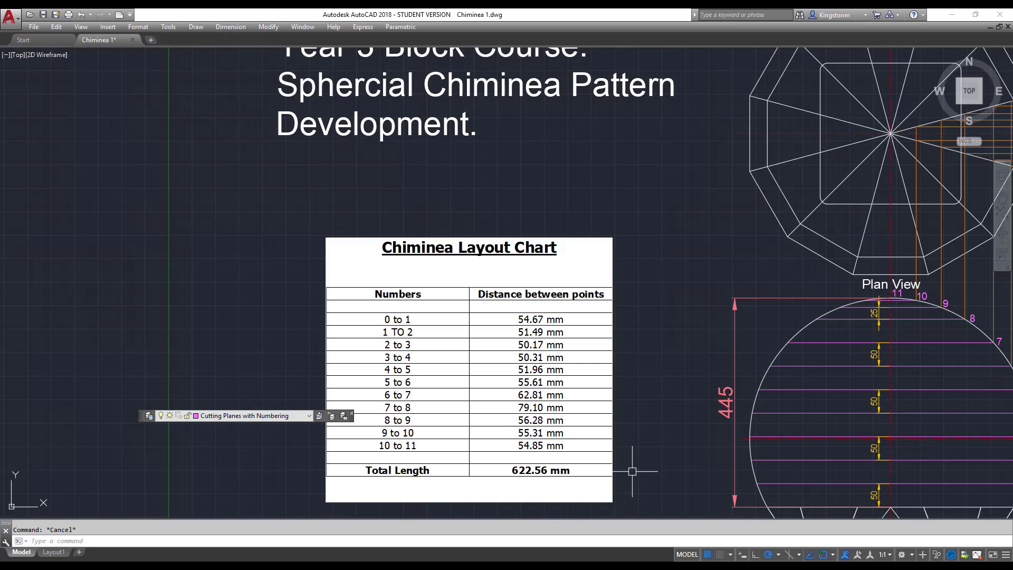
Step: Frame the developed pattern beside the plan view, then select the plan segment's two wedge lines
scroll(632, 471, down, 5)
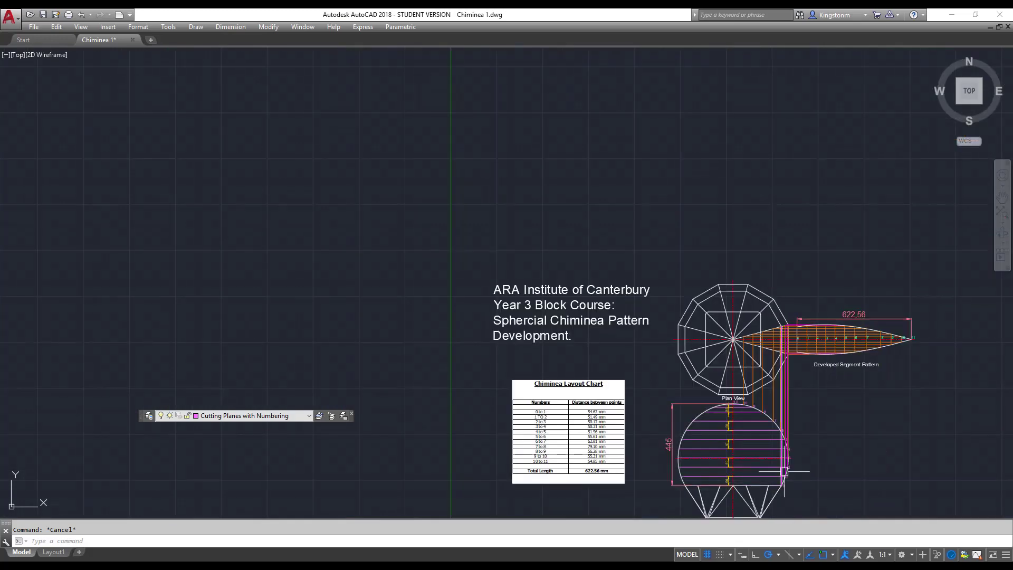
scroll(742, 459, up, 5)
scroll(904, 403, down, 5)
scroll(992, 311, up, 6)
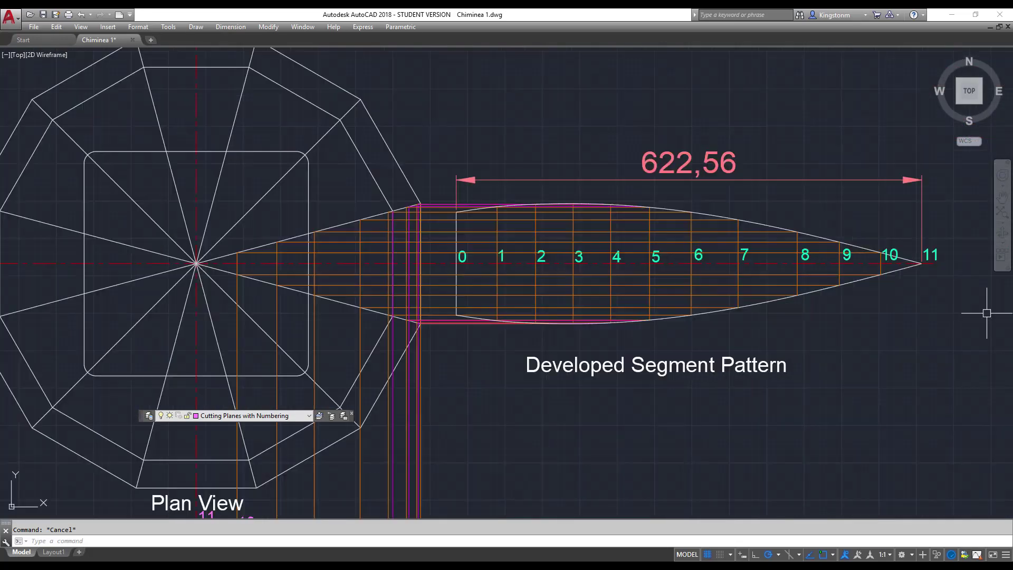
right_click(768, 136)
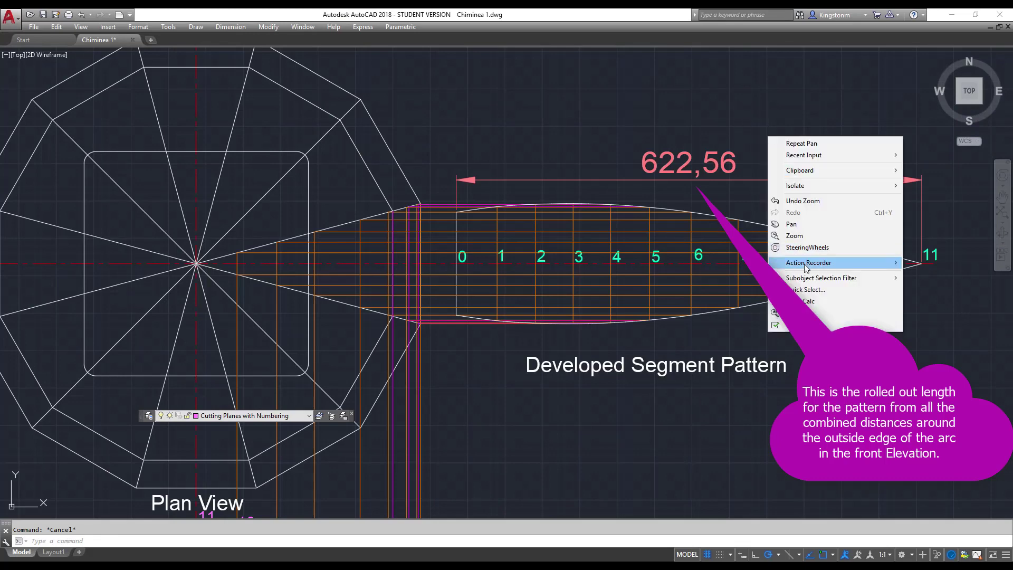
click(803, 223)
drag(804, 218, 709, 166)
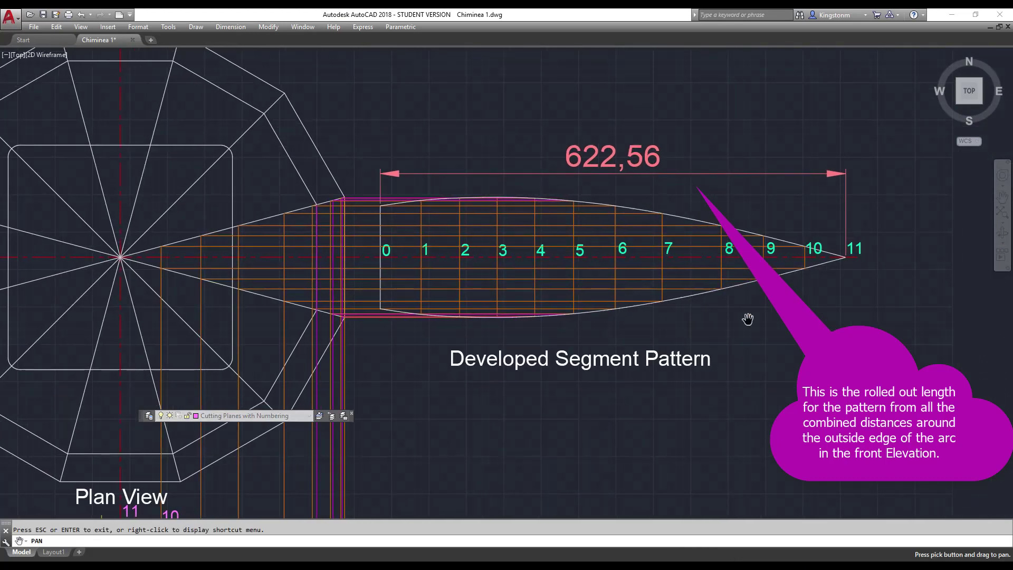
drag(486, 441, 526, 339)
scroll(531, 334, down, 2)
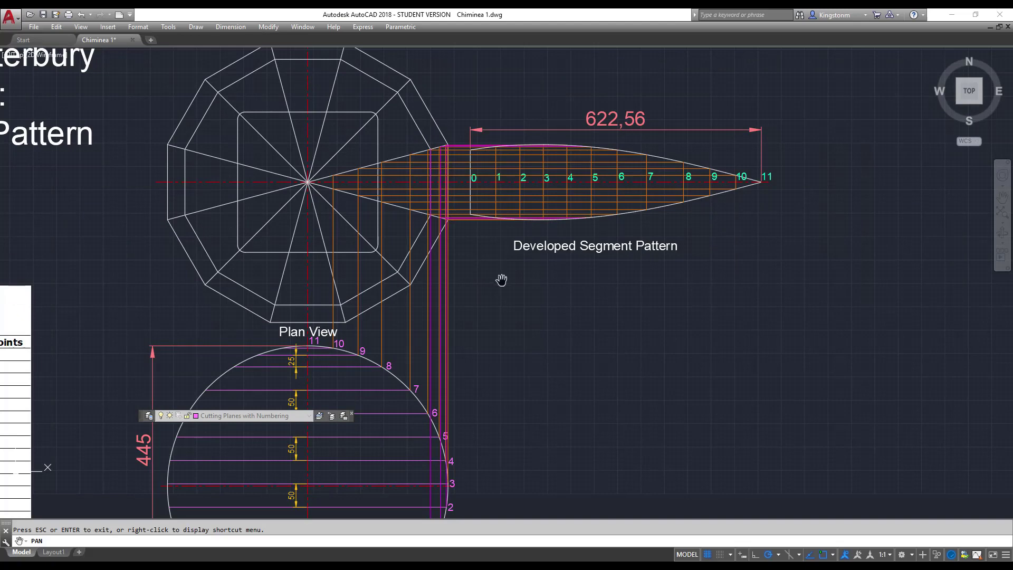
key(Escape)
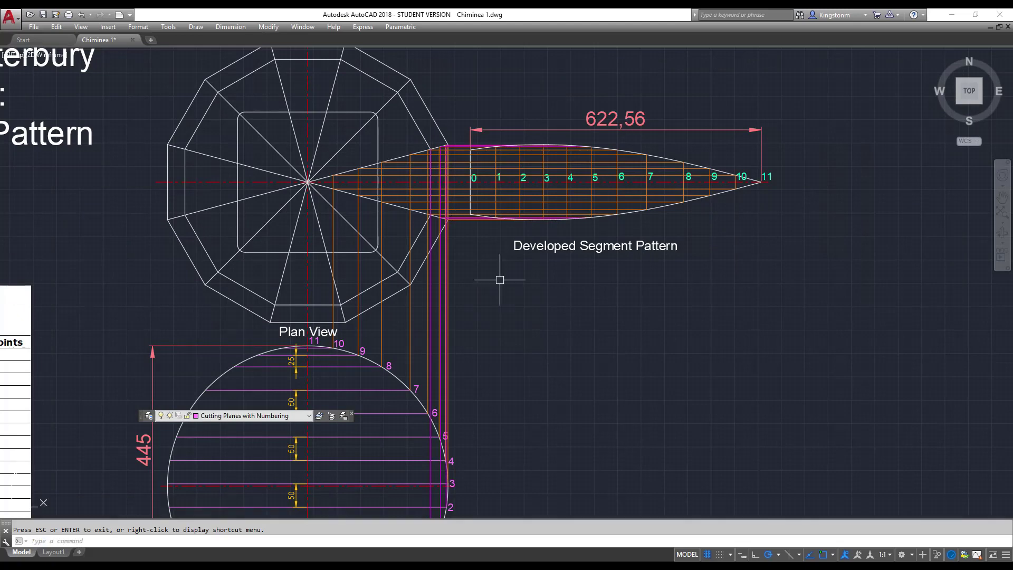
click(368, 161)
click(371, 201)
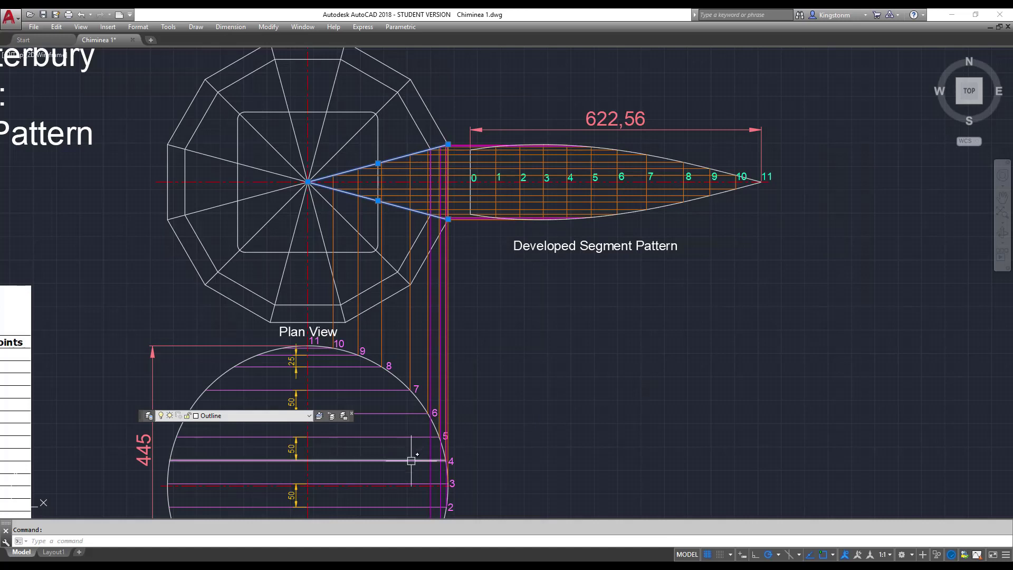
Step: Clear the wedge-line selection and pan and zoom to points 1–5 on the elevation arc
right_click(497, 427)
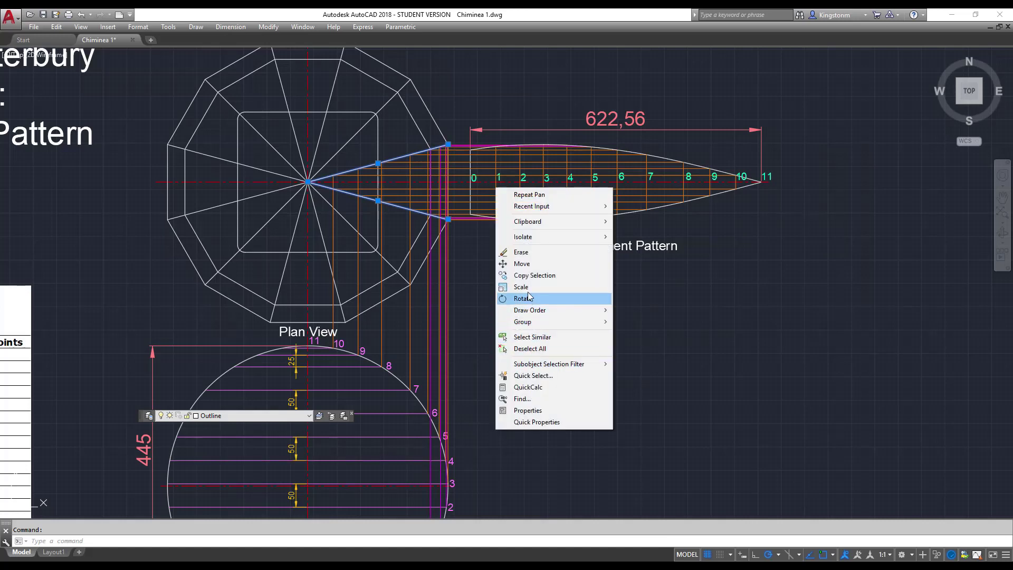
key(Escape)
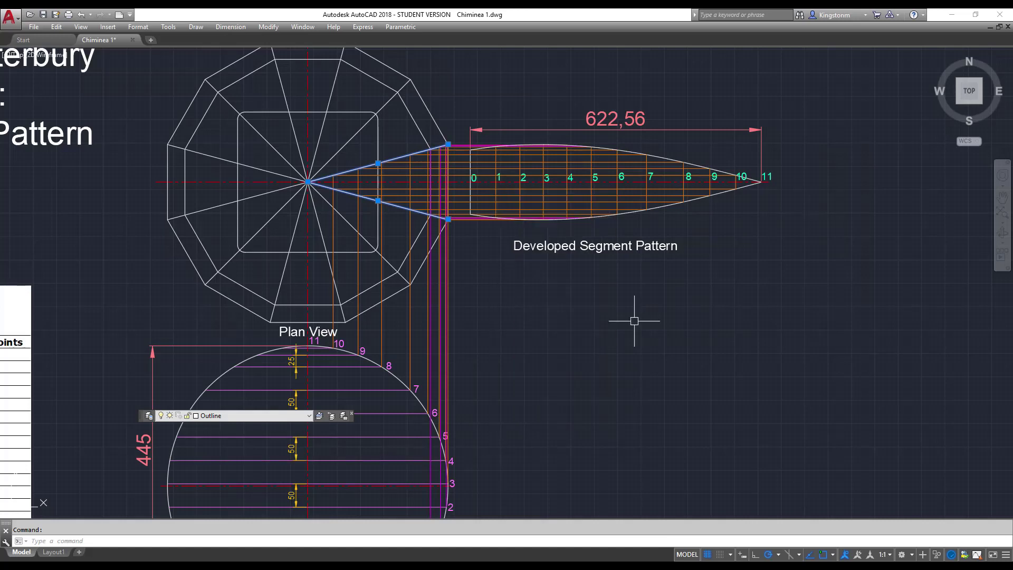
key(Escape)
right_click(634, 324)
click(656, 412)
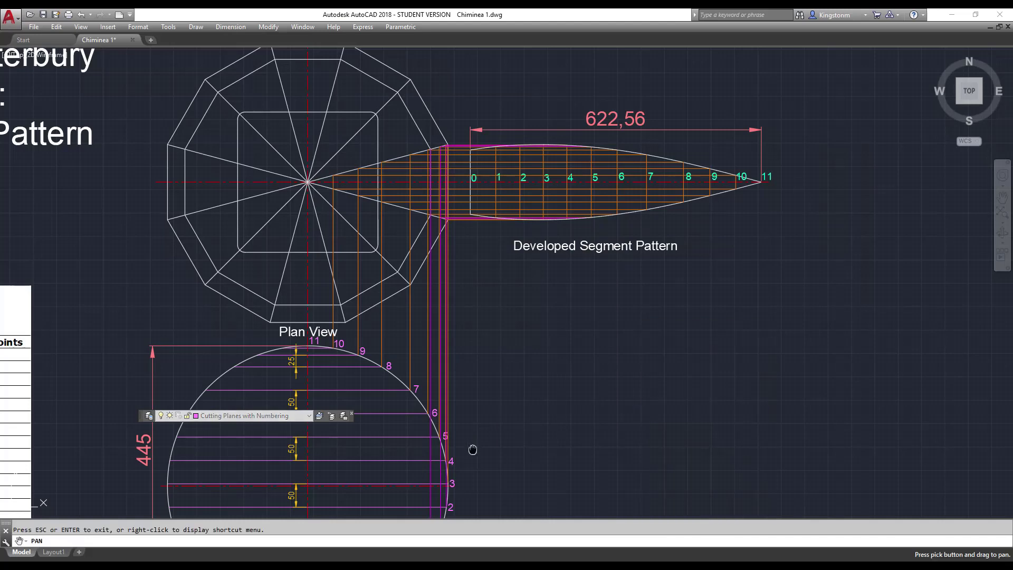
drag(473, 446, 527, 323)
scroll(504, 377, up, 5)
mouse_move(533, 383)
mouse_down()
mouse_move(554, 362)
mouse_move(579, 385)
mouse_up()
key(Escape)
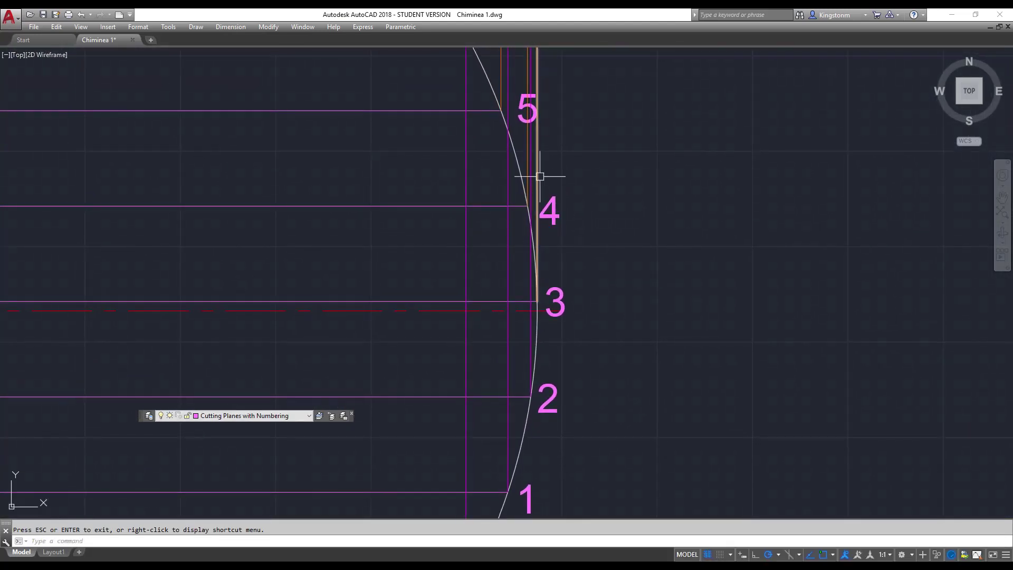
Step: Select the vertical projection lines at points 3, 4 and 5, then clear the selection
click(535, 167)
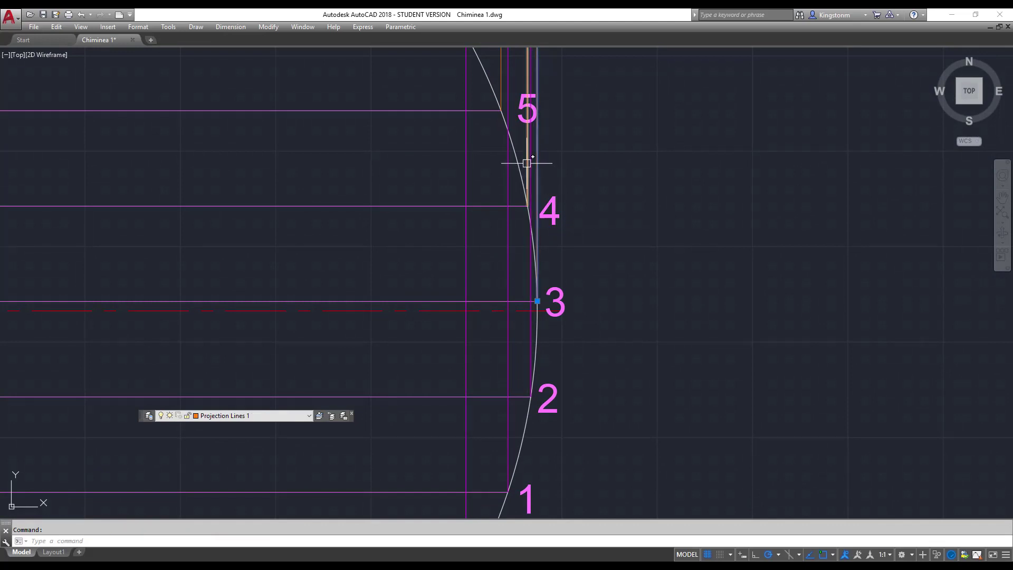
click(528, 165)
click(499, 95)
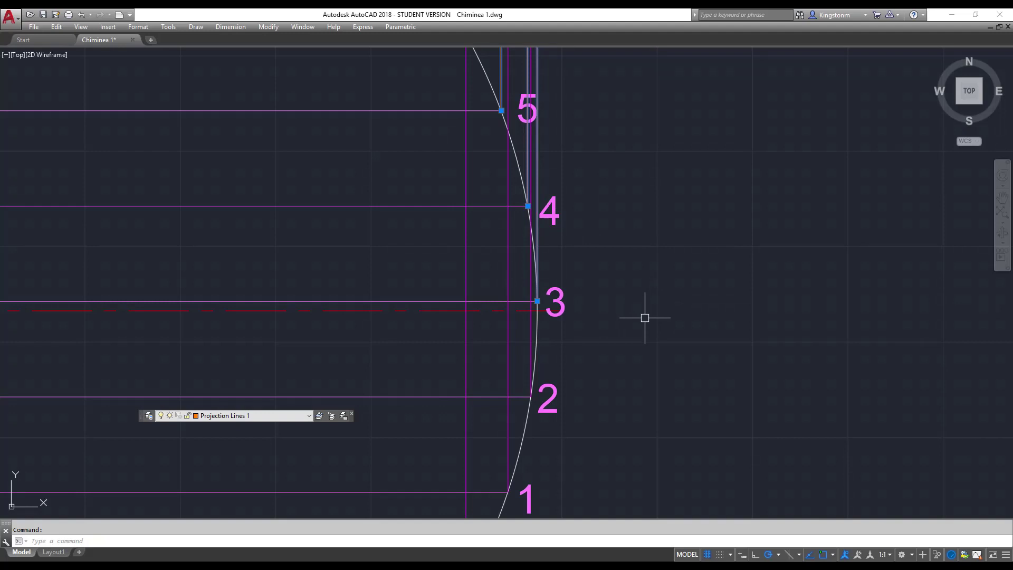
key(Escape)
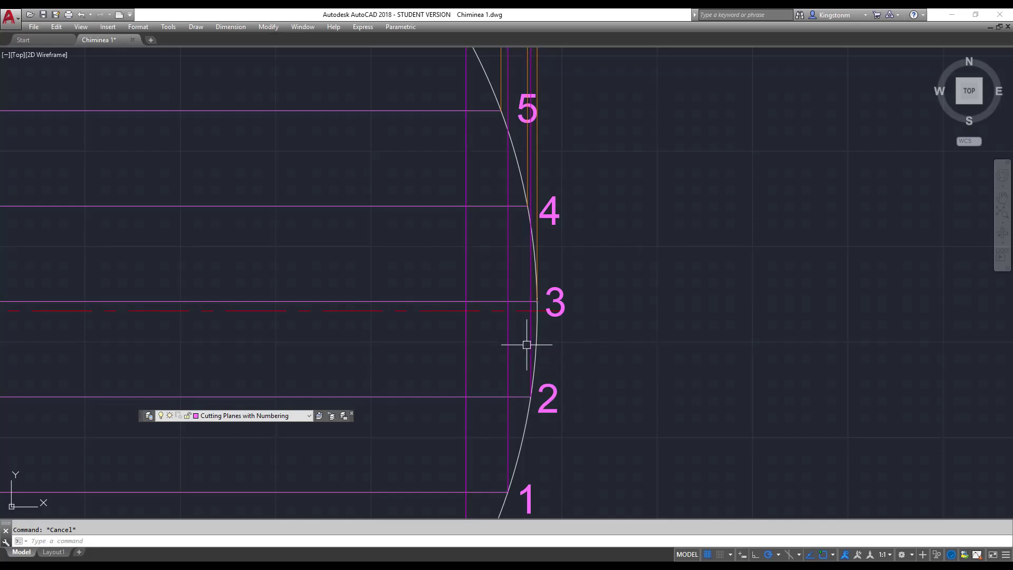
Step: Zoom in and out over the developed segment pattern
scroll(527, 346, down, 8)
scroll(565, 227, up, 10)
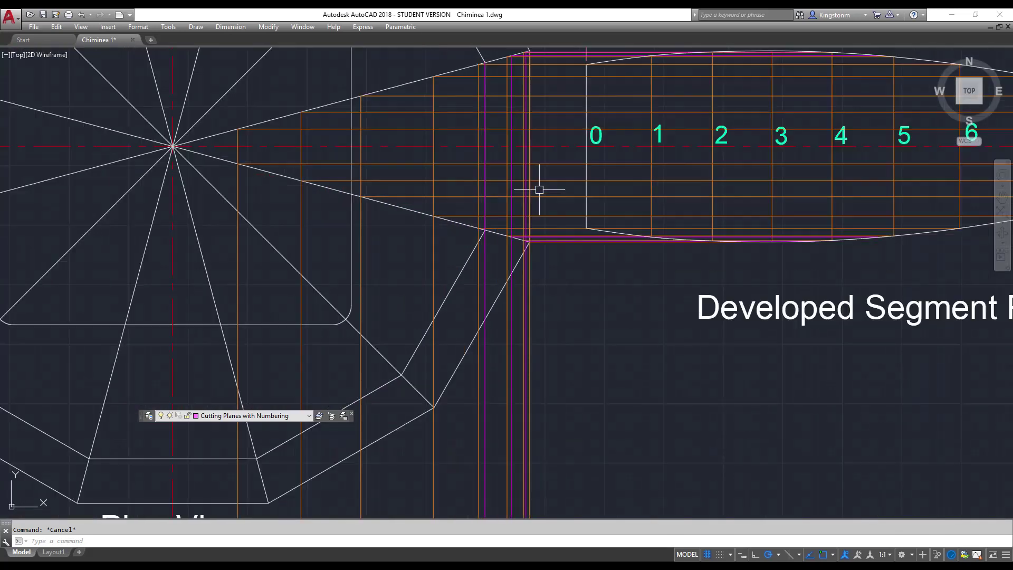
scroll(575, 303, up, 4)
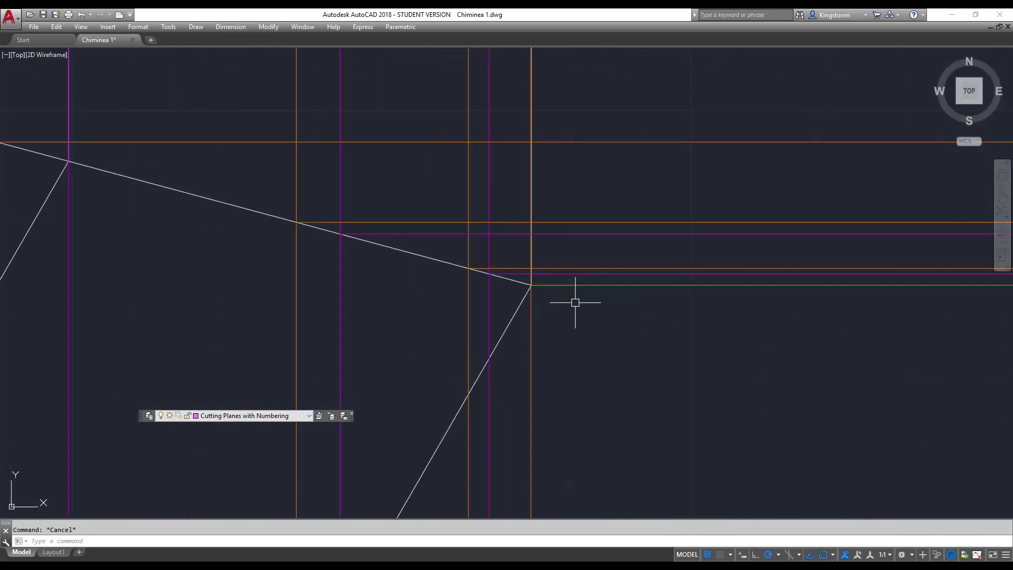
scroll(575, 303, up, 2)
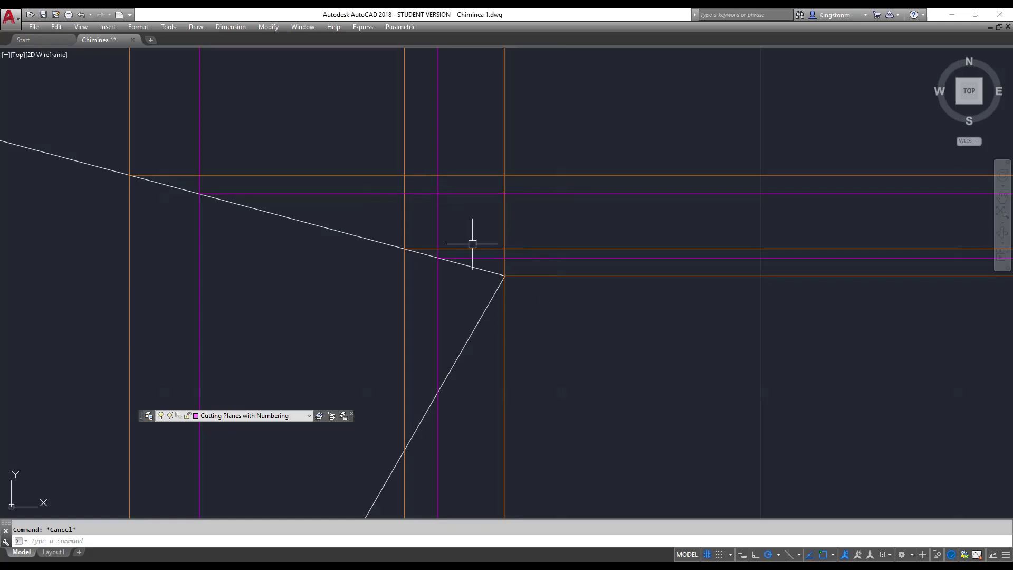
scroll(497, 284, up, 2)
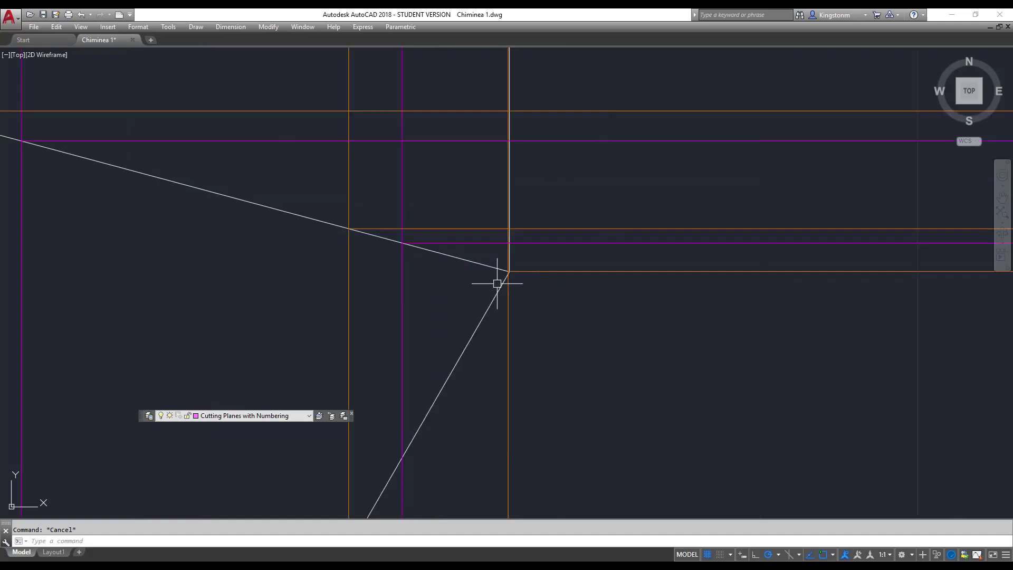
scroll(546, 272, down, 2)
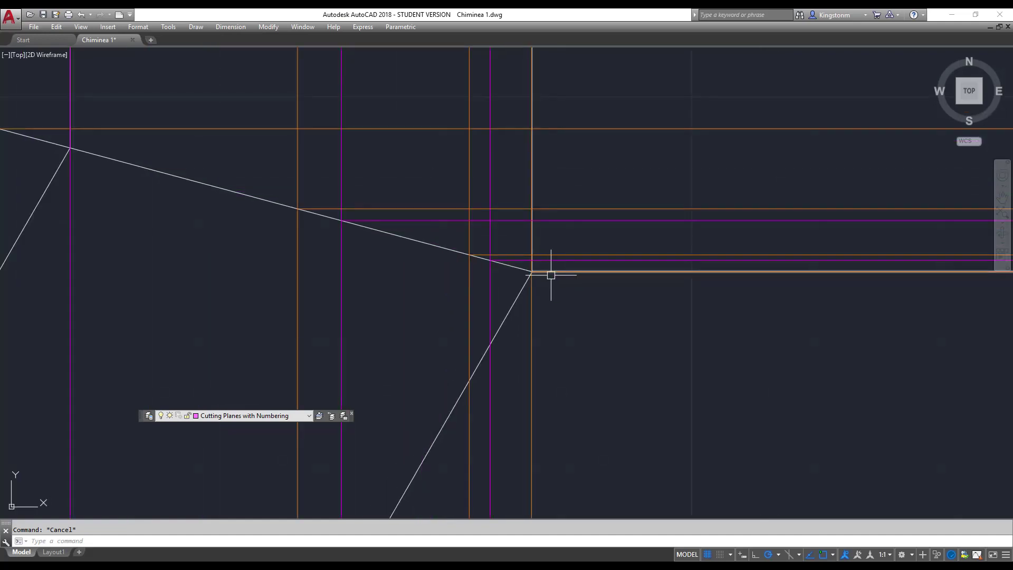
scroll(551, 275, down, 4)
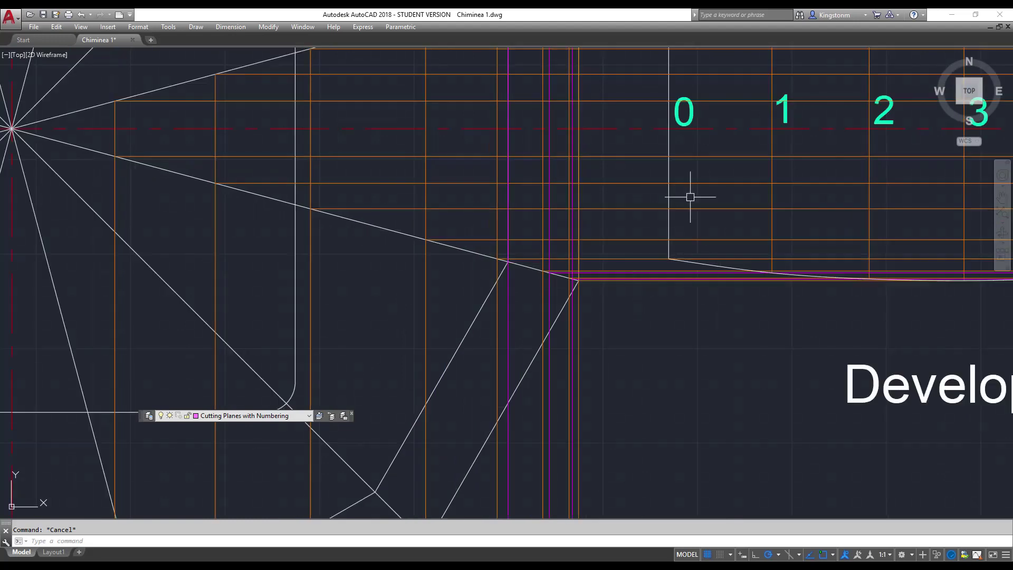
Step: Pan along the pattern from numbers 0 to 6, select its lower outline curve, then deselect it
right_click(691, 197)
click(734, 284)
drag(776, 261, 393, 261)
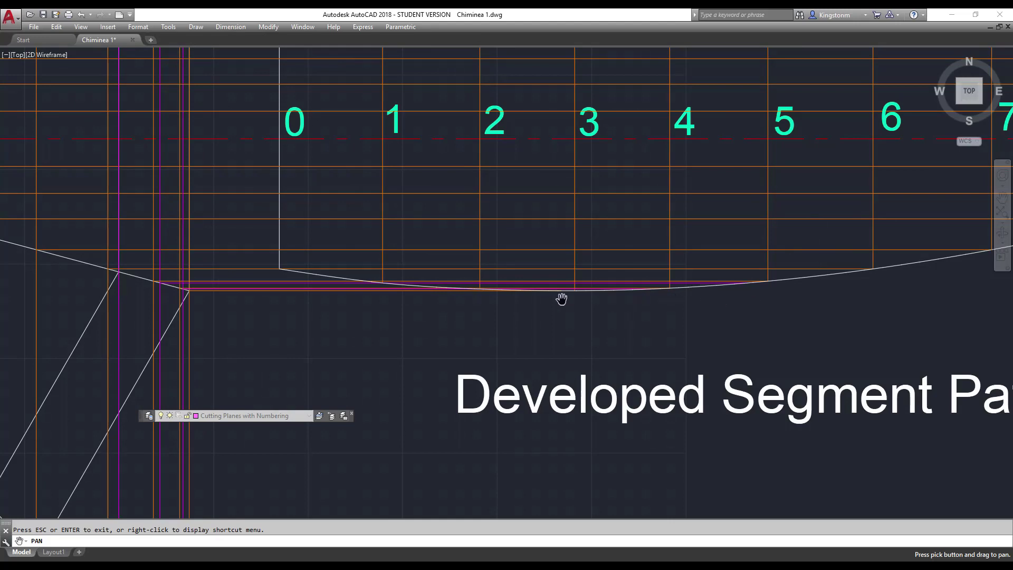
scroll(454, 294, up, 6)
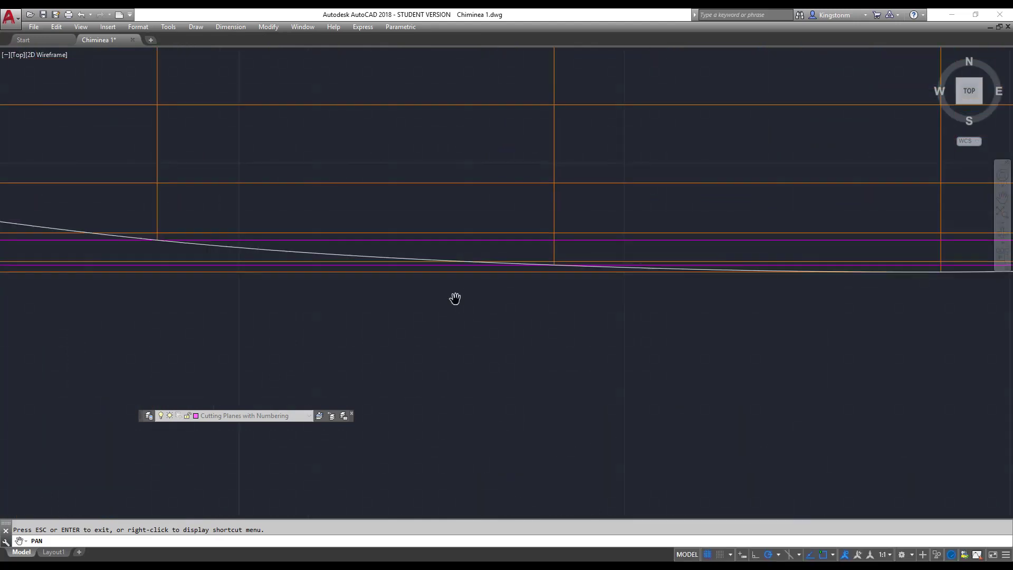
drag(478, 305, 684, 321)
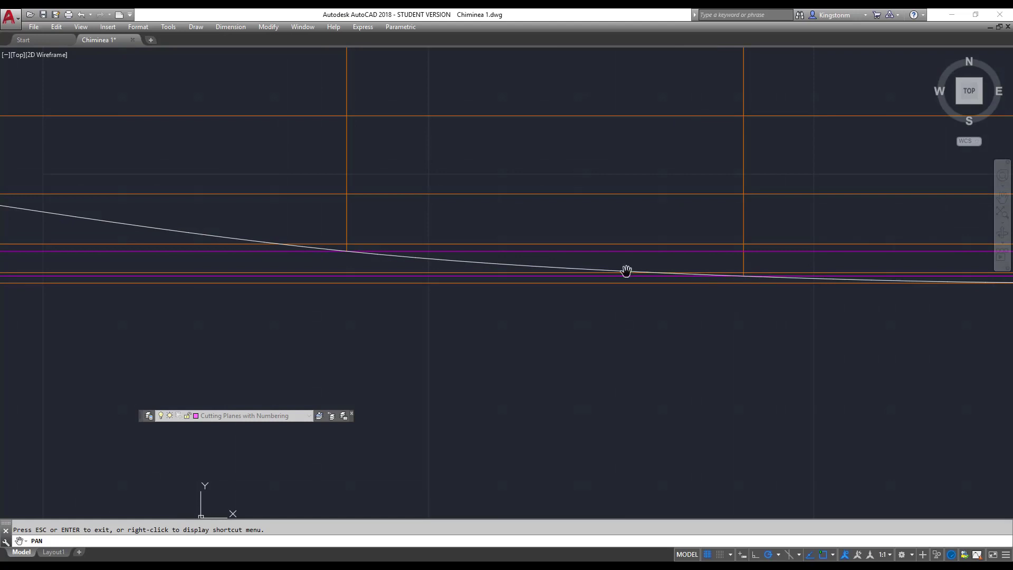
key(Escape)
click(540, 264)
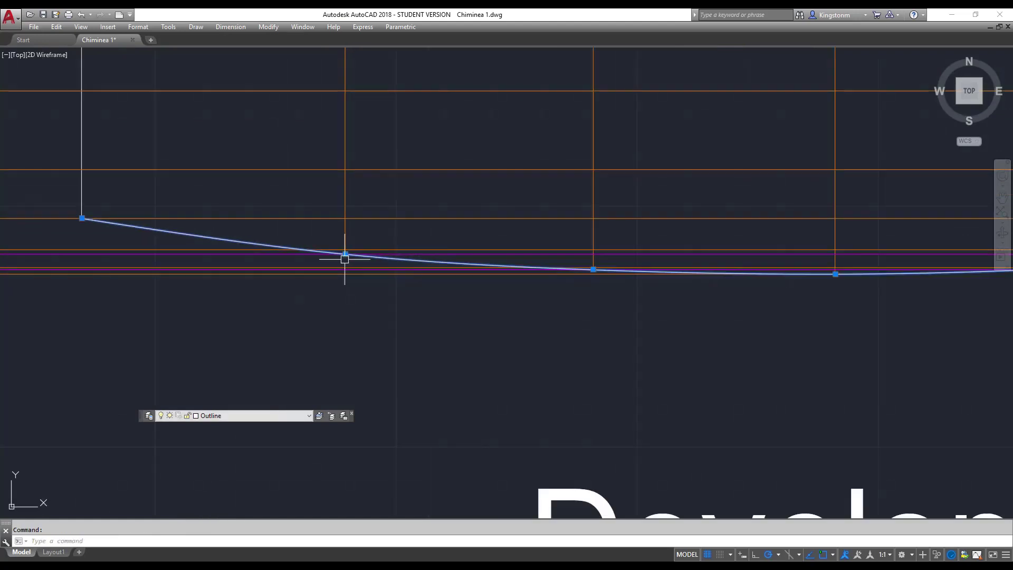
scroll(344, 258, down, 2)
key(Escape)
scroll(278, 320, down, 6)
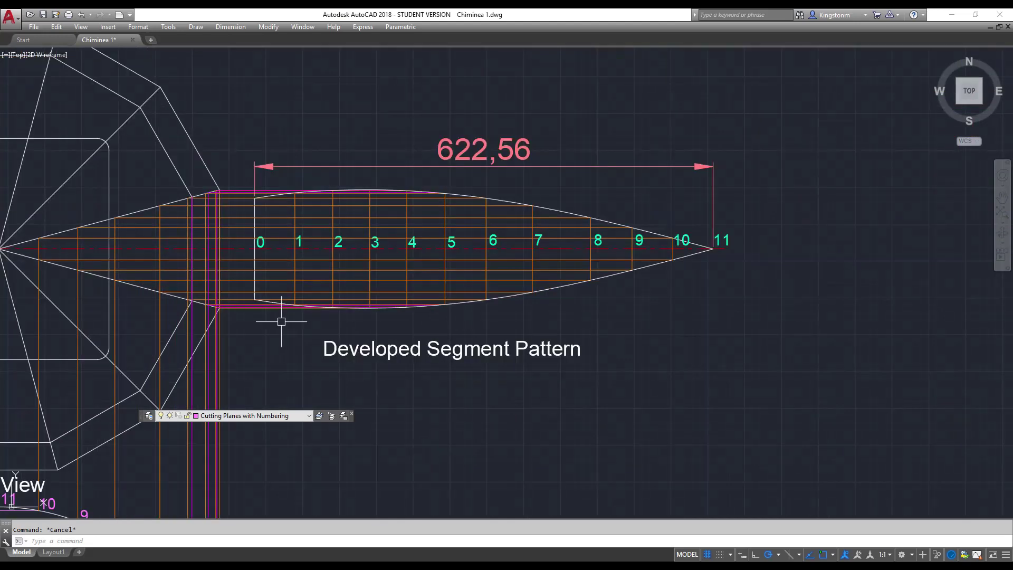
Step: Pan and zoom to number 3, where cutting plane 3 meets the sphere outline
right_click(269, 341)
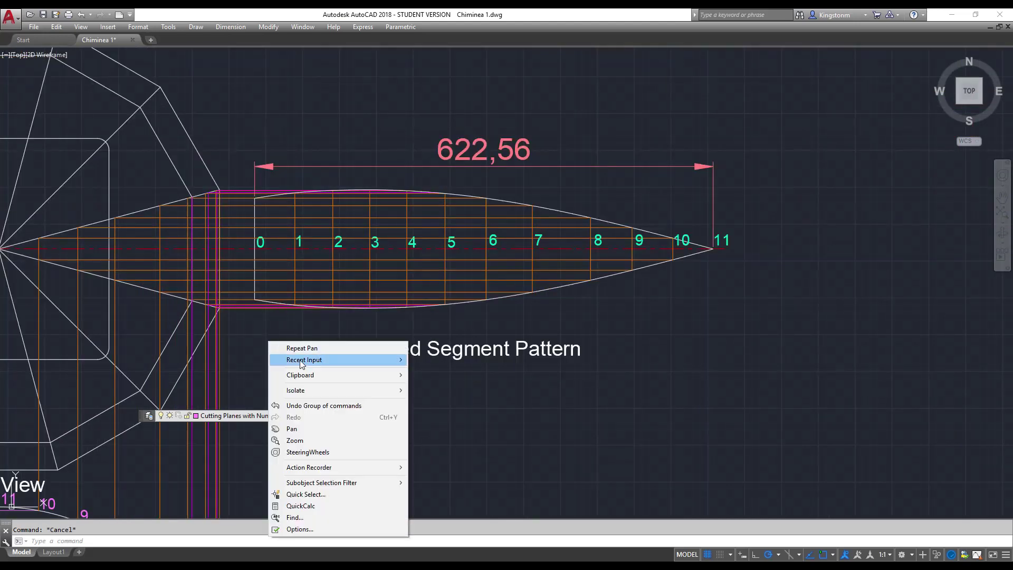
click(324, 431)
drag(417, 386, 722, 195)
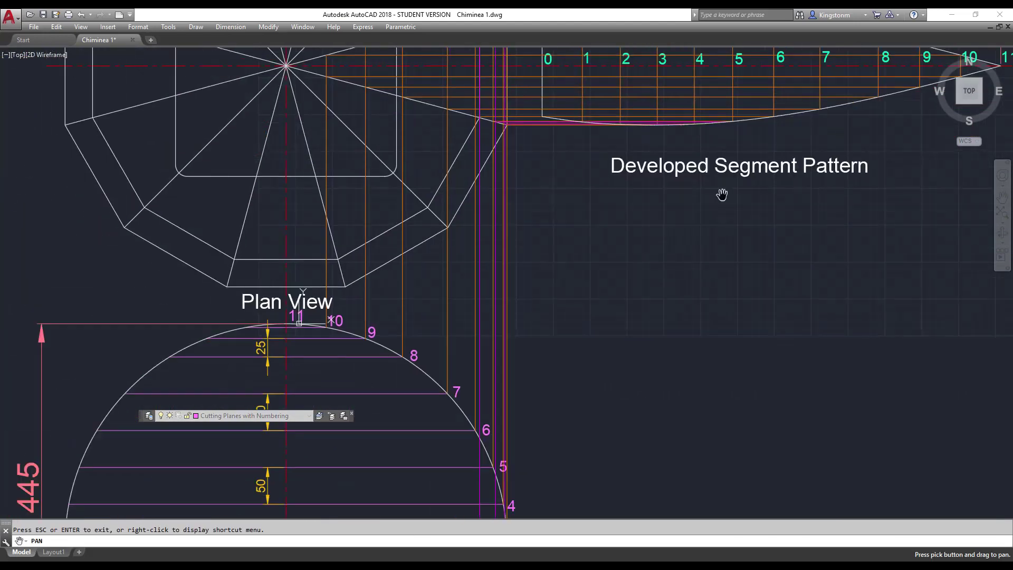
drag(569, 486, 550, 335)
scroll(531, 324, up, 8)
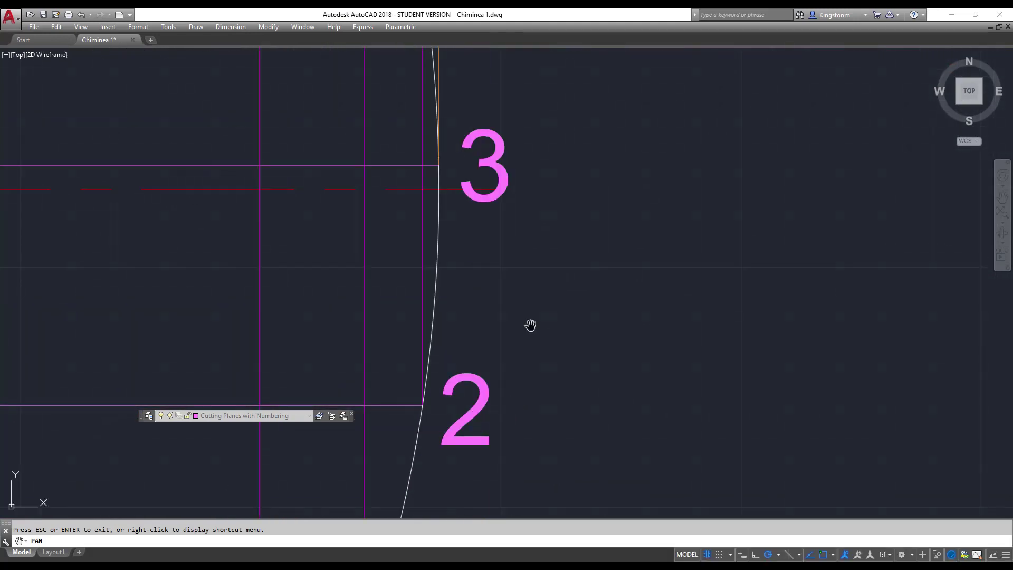
scroll(610, 394, up, 2)
scroll(563, 199, down, 3)
mouse_move(563, 199)
mouse_down()
mouse_move(667, 405)
mouse_move(663, 317)
mouse_move(752, 472)
mouse_up()
drag(507, 204, 567, 296)
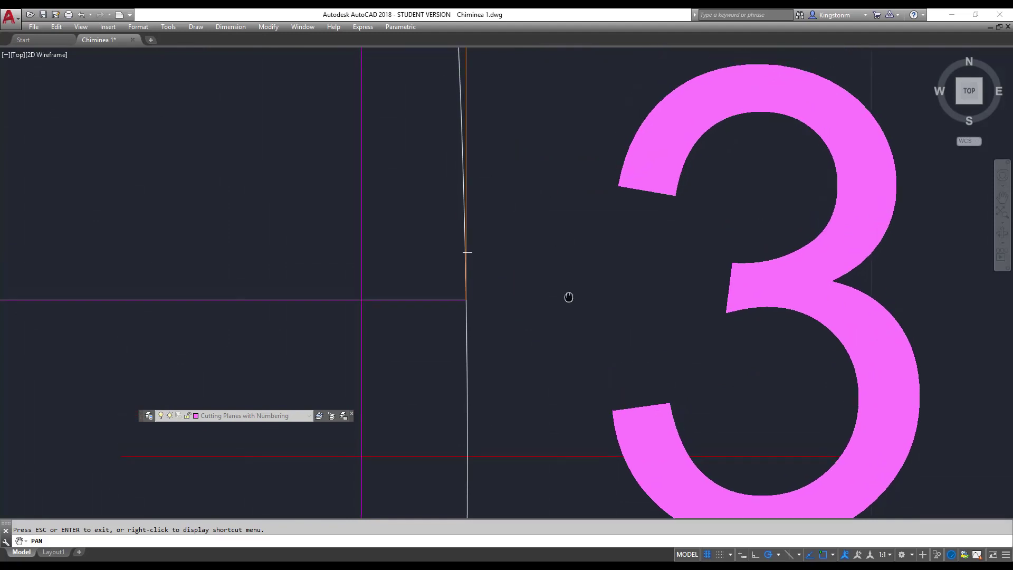
drag(542, 262, 573, 344)
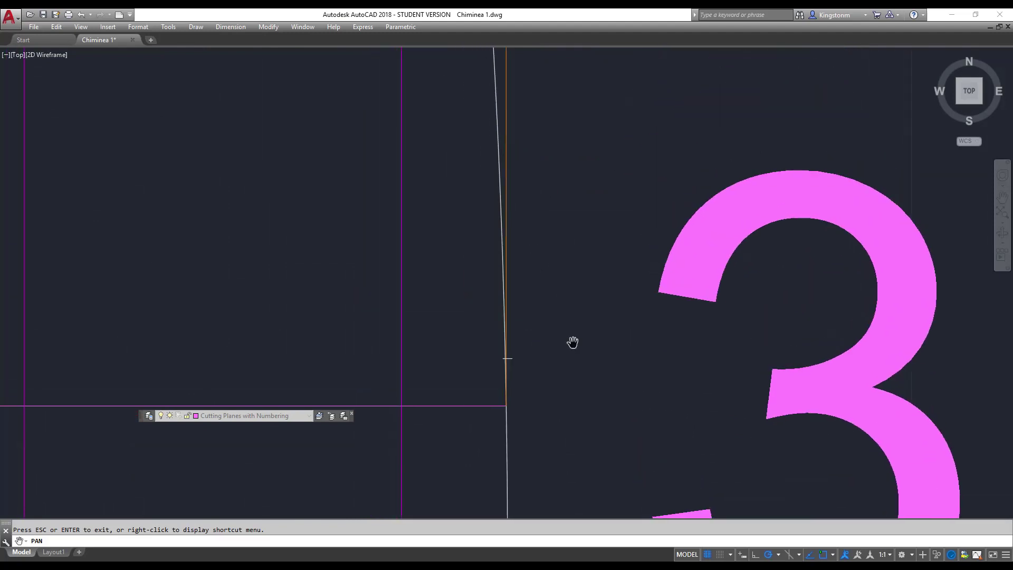
scroll(573, 342, down, 4)
scroll(573, 343, up, 3)
key(Escape)
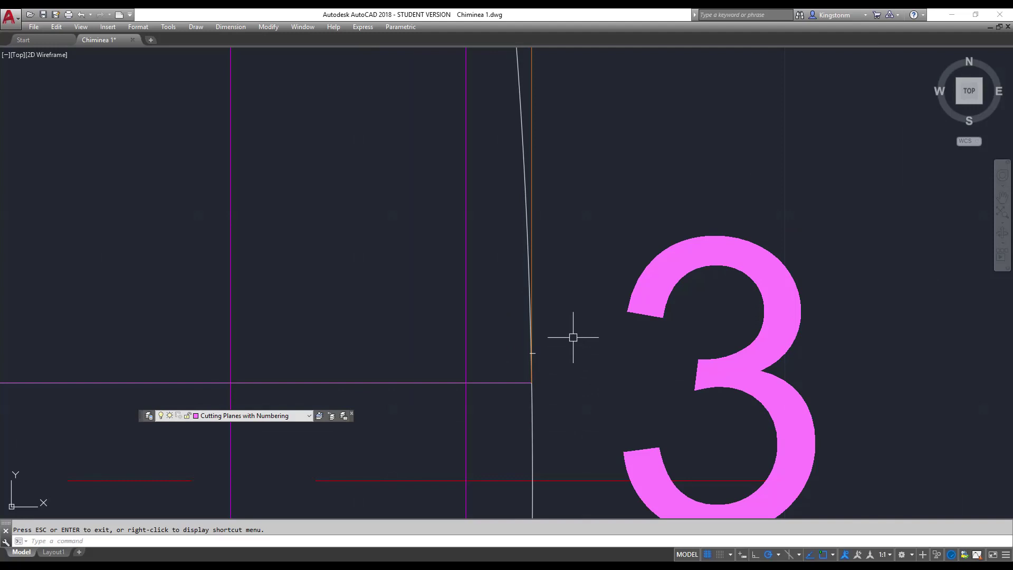
Step: Inspect the red centreline, then the magenta cutting-plane line and vertical line, by selecting them
click(565, 480)
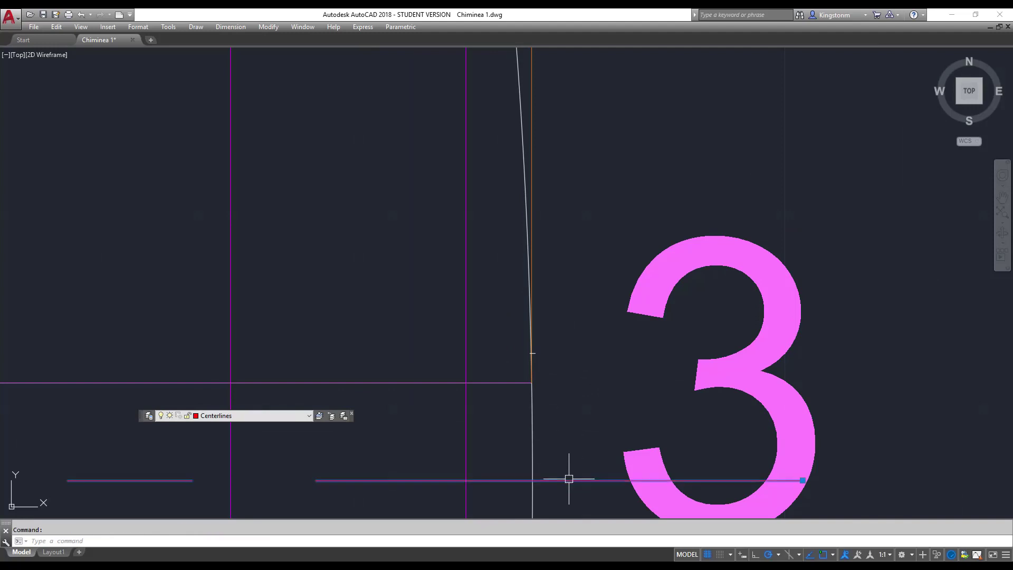
key(Escape)
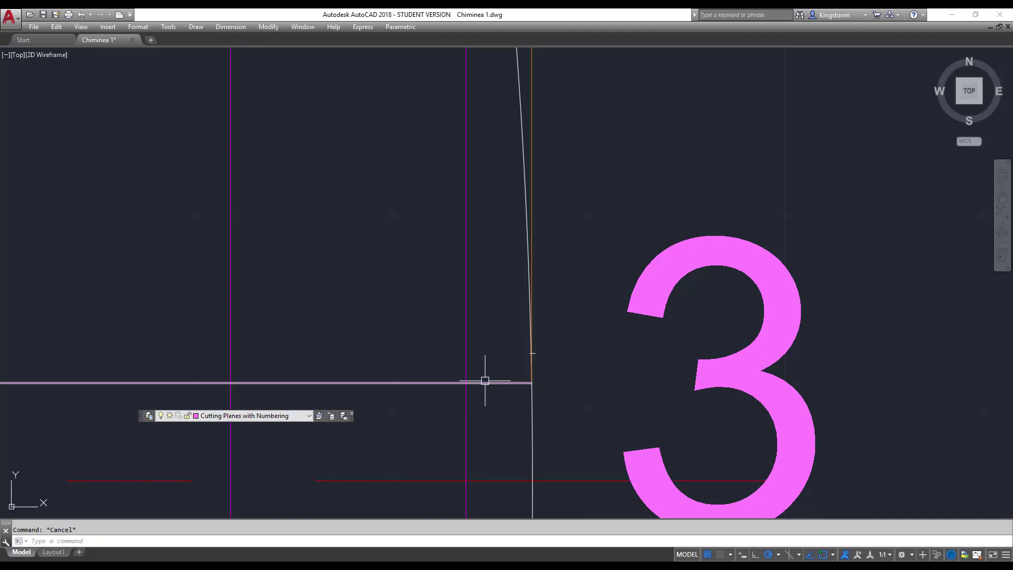
click(484, 382)
click(531, 200)
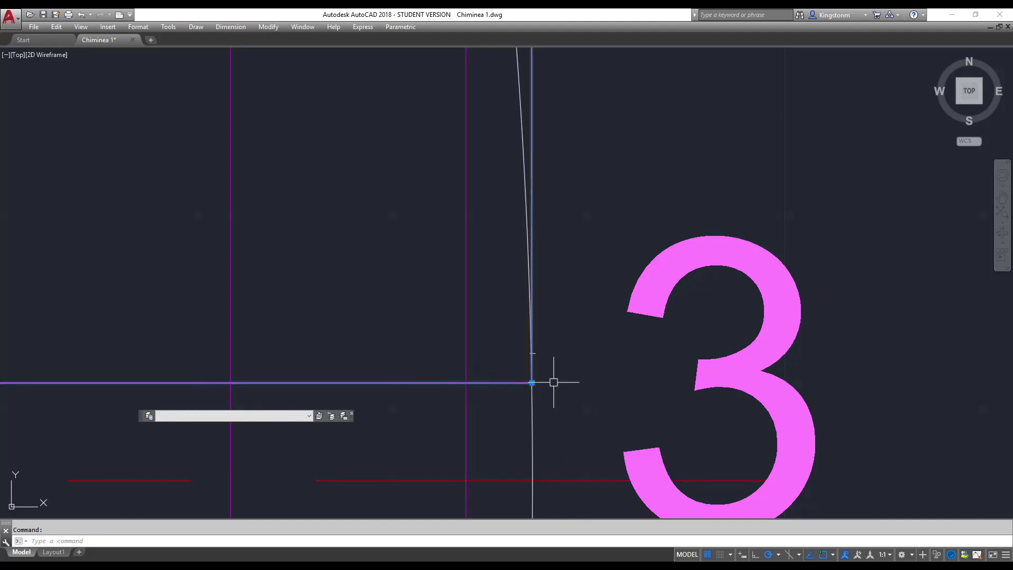
key(Escape)
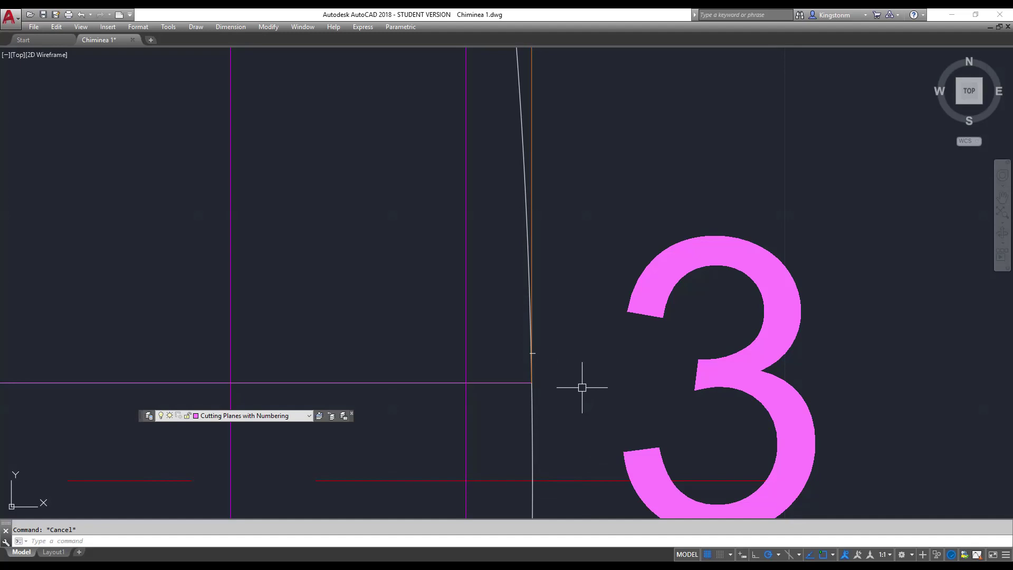
Step: Draw a 1000-long vertical line up from the station 3 centreline intersection, then zoom out
text(l)
key(Return)
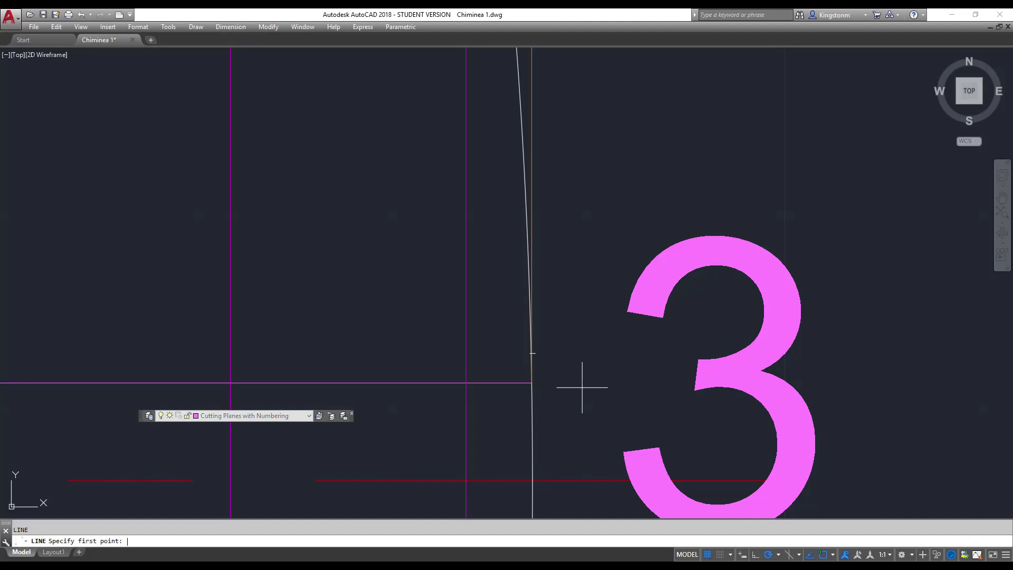
click(532, 480)
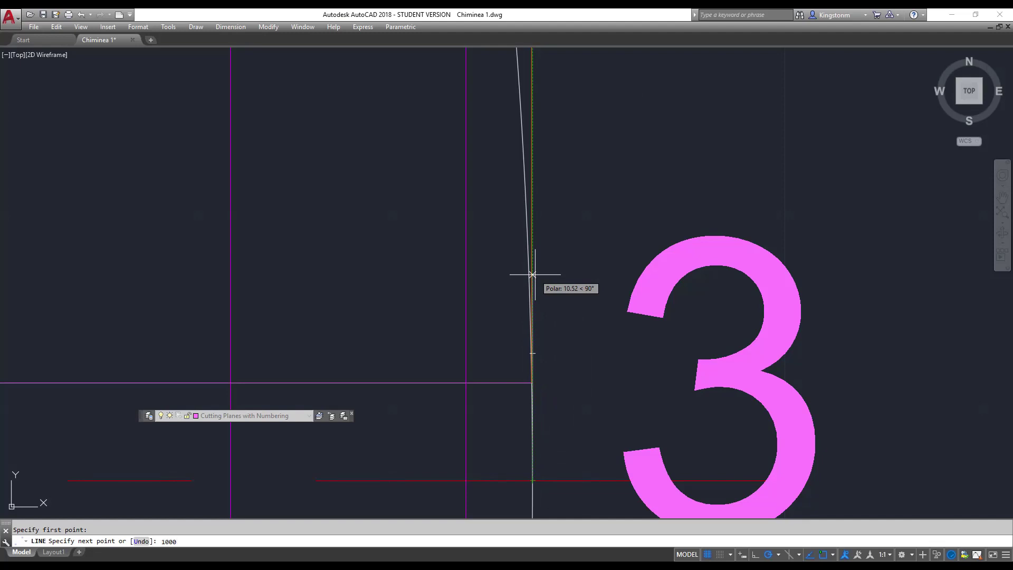
text(1000)
key(Escape)
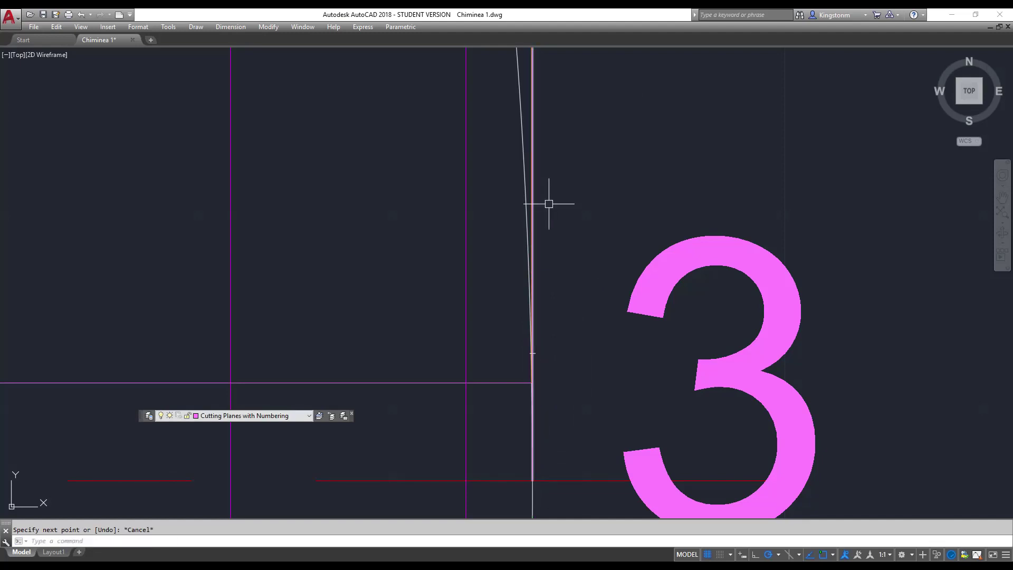
scroll(557, 185, down, 3)
scroll(557, 184, down, 6)
Step: Pan the view to the plan view's outer corner
scroll(549, 95, up, 6)
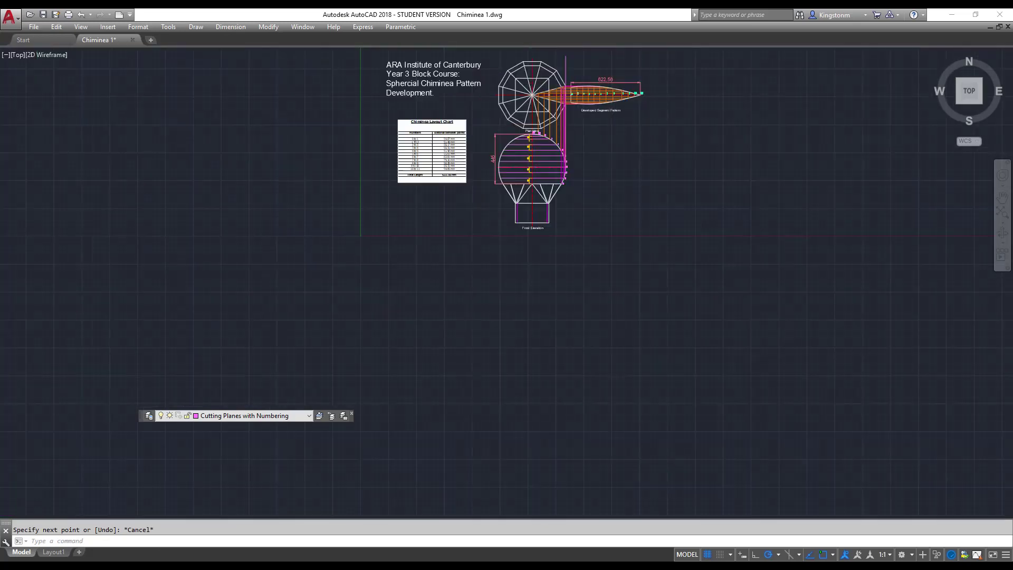
scroll(549, 95, up, 5)
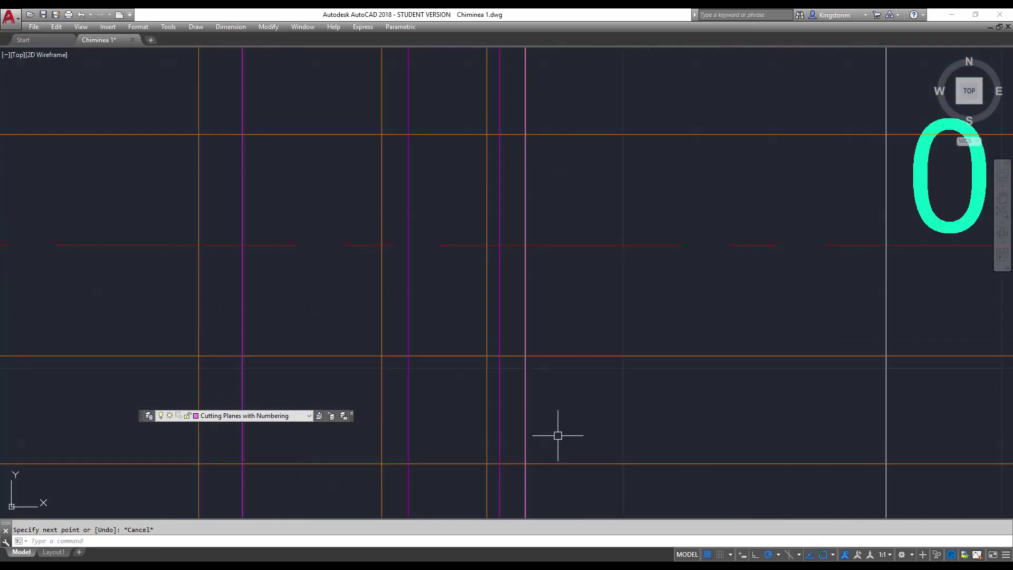
right_click(558, 435)
click(591, 328)
mouse_move(595, 405)
mouse_down()
mouse_move(598, 271)
mouse_move(610, 286)
mouse_move(594, 405)
mouse_move(549, 355)
mouse_move(617, 413)
mouse_move(593, 361)
mouse_up()
mouse_move(649, 454)
mouse_down()
mouse_move(592, 351)
mouse_move(724, 500)
mouse_move(759, 507)
mouse_up()
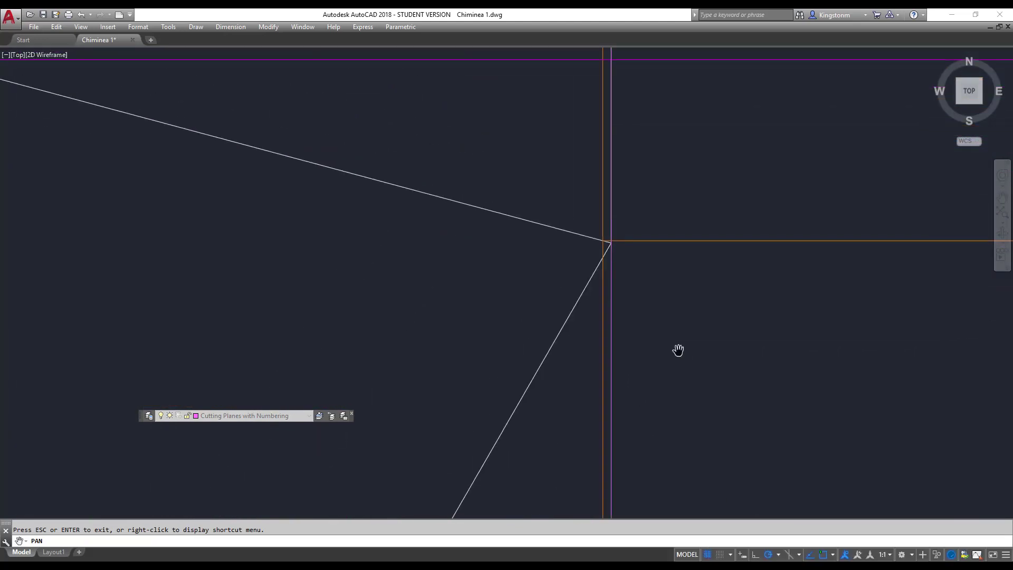
key(Escape)
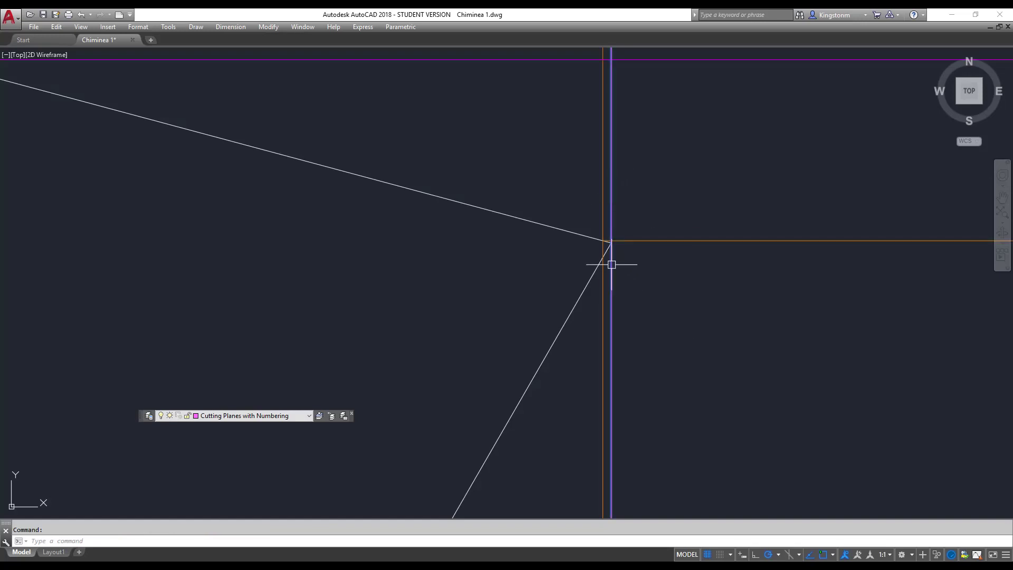
scroll(615, 244, up, 8)
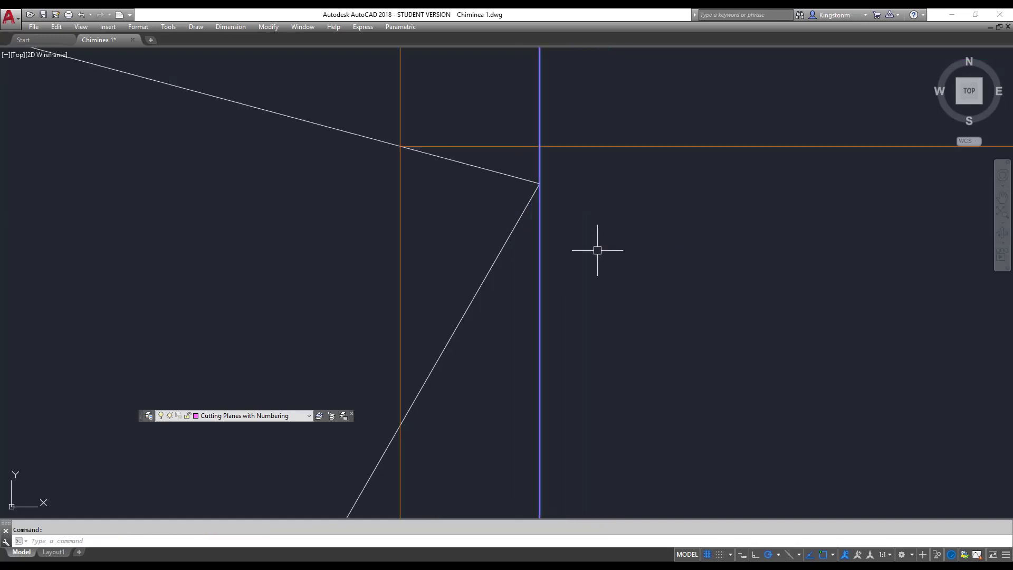
key(Escape)
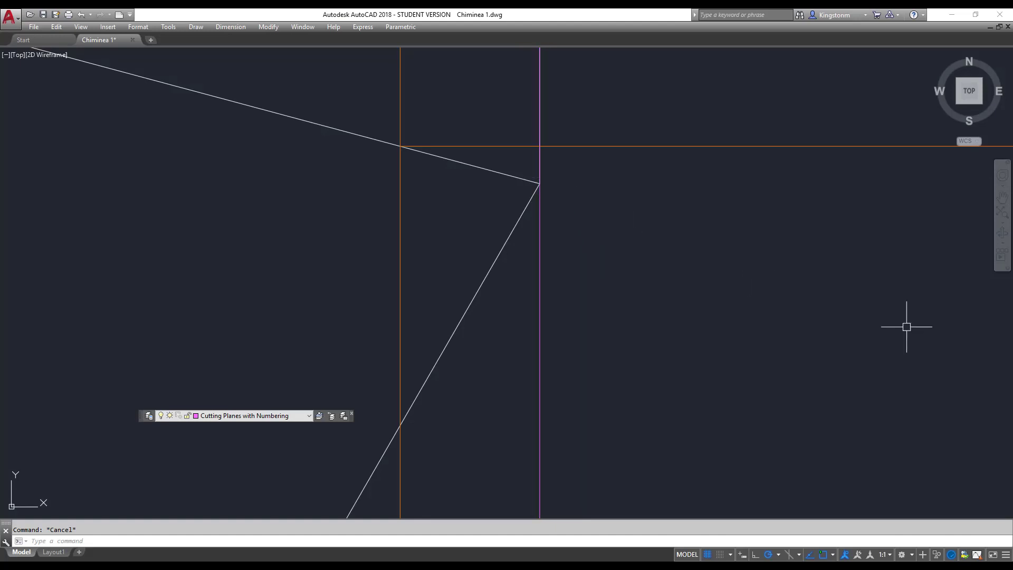
Step: Draw a short horizontal line to the right from the plan view corner
text(l)
key(Return)
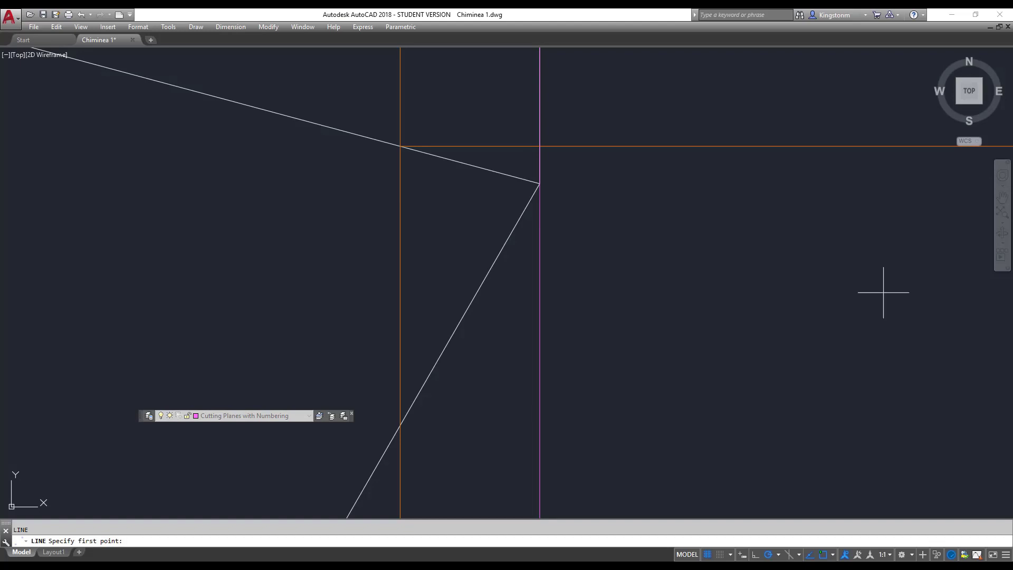
click(539, 183)
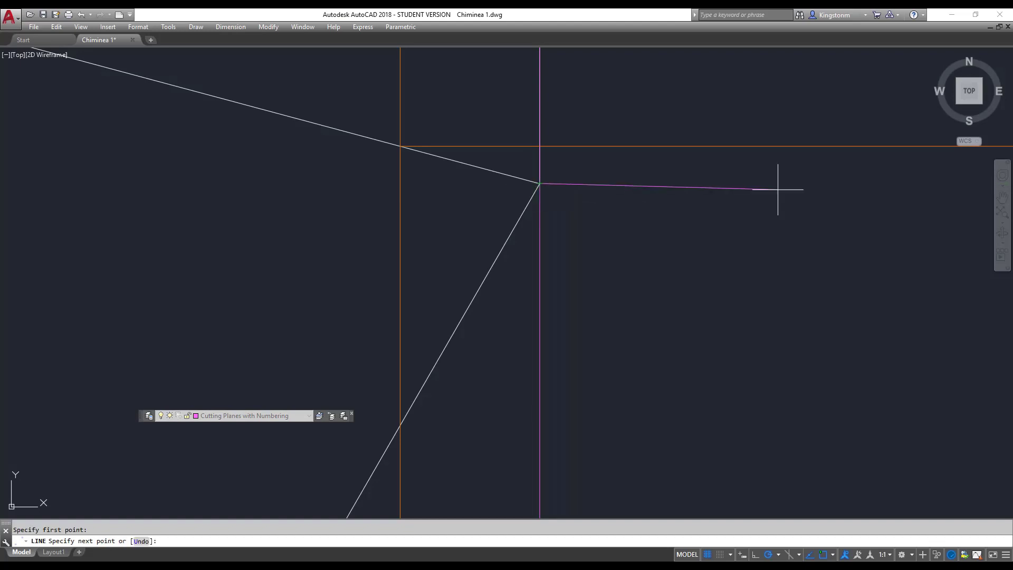
click(781, 183)
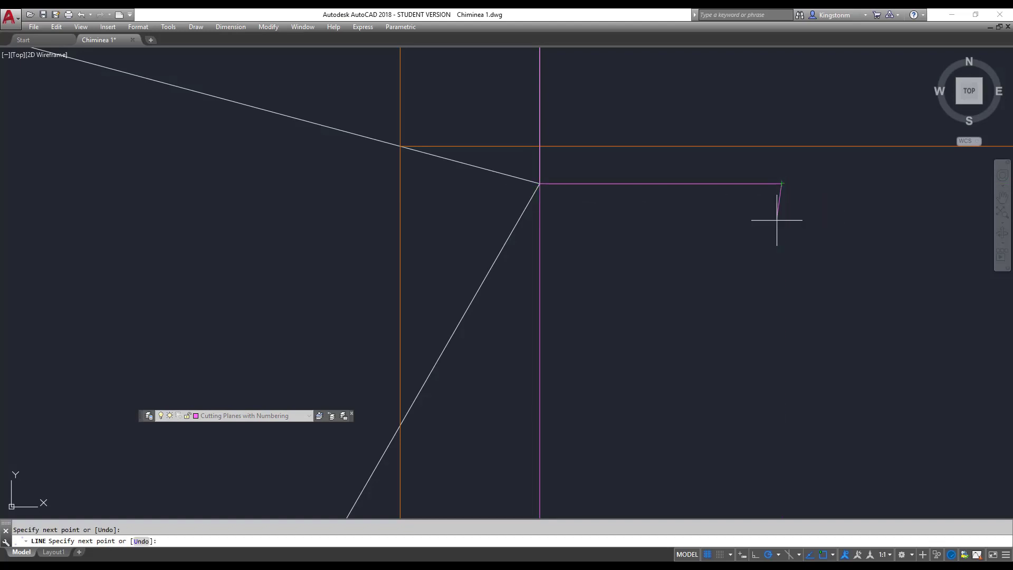
scroll(781, 227, up, 3)
scroll(783, 248, down, 8)
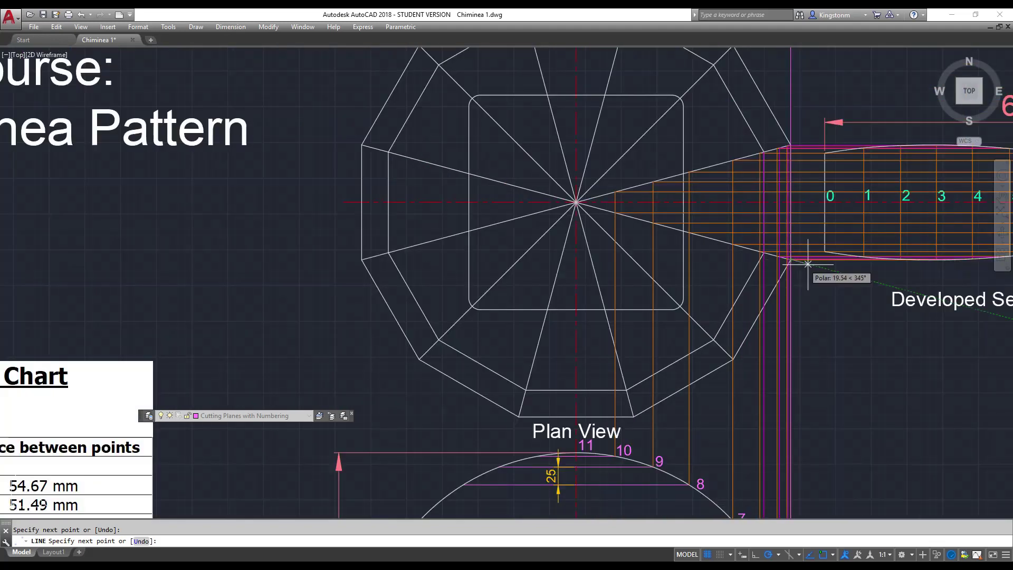
scroll(948, 262, up, 8)
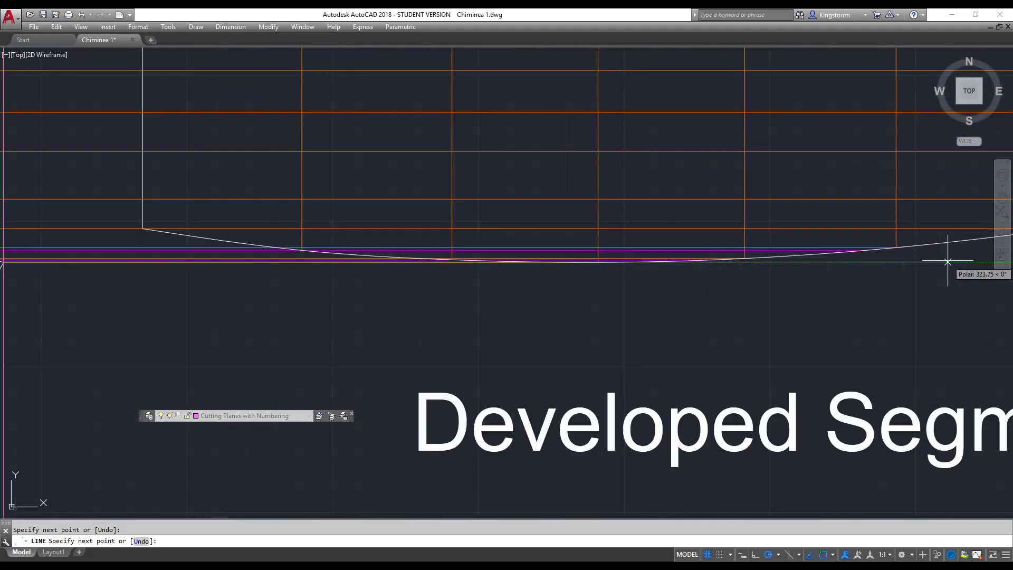
key(Escape)
Step: Measure with DIST from the slanted line's intersection to the orange line: Delta X 0.04
click(806, 254)
scroll(806, 282, down, 4)
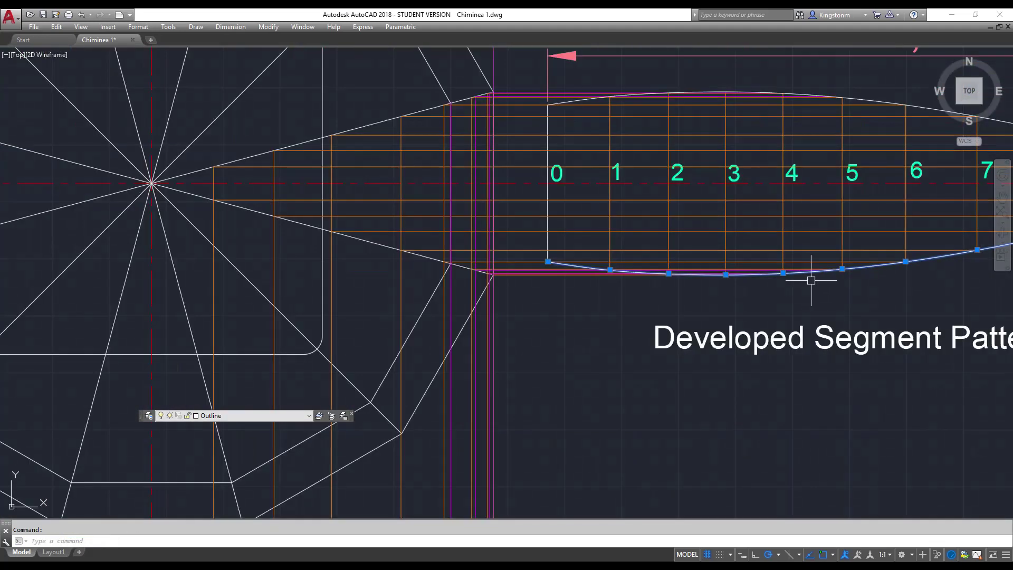
scroll(294, 226, up, 6)
scroll(290, 223, up, 4)
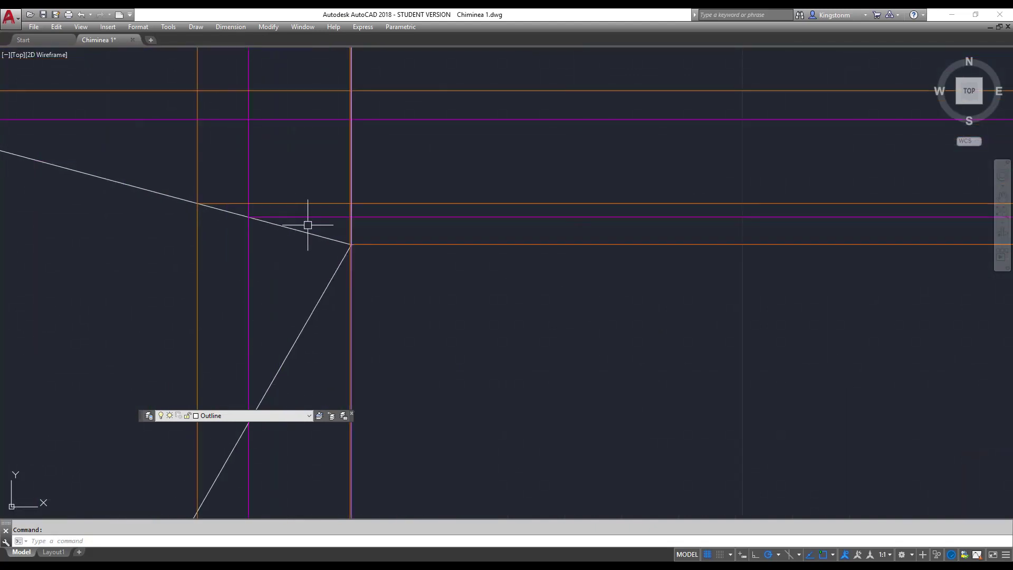
key(Escape)
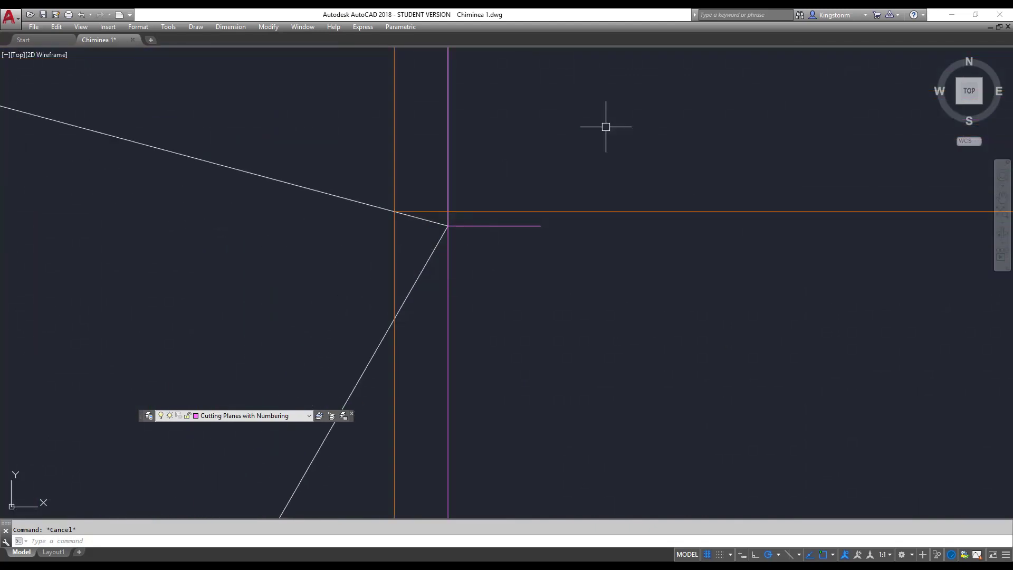
text(dist)
key(Return)
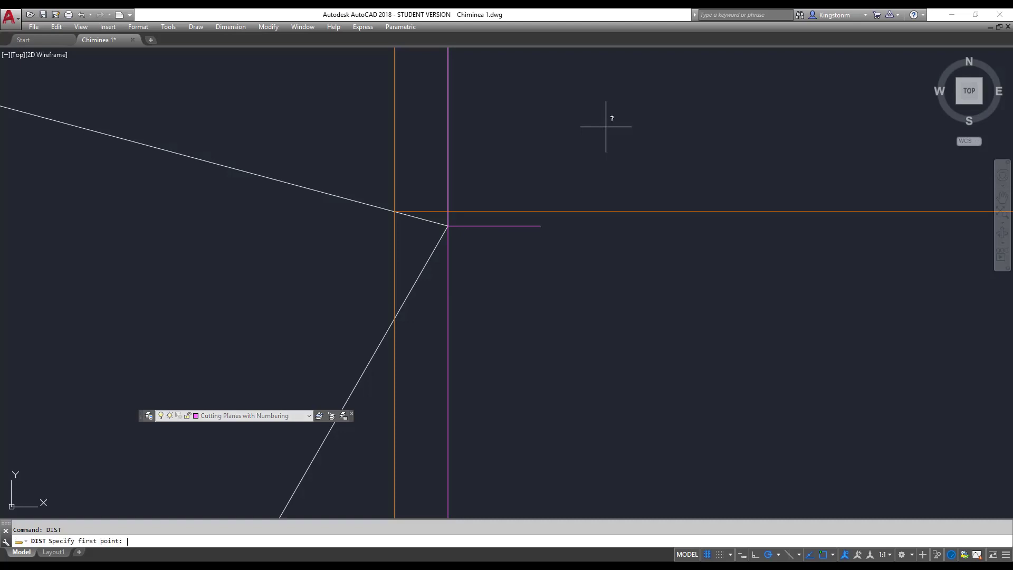
click(396, 211)
click(448, 211)
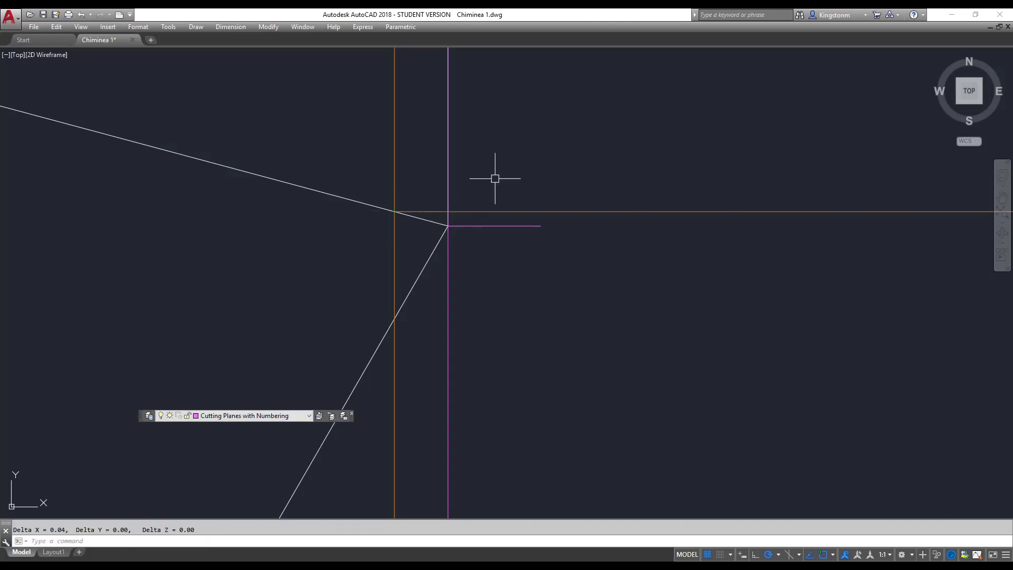
scroll(496, 177, down, 4)
scroll(497, 178, down, 8)
scroll(522, 151, up, 2)
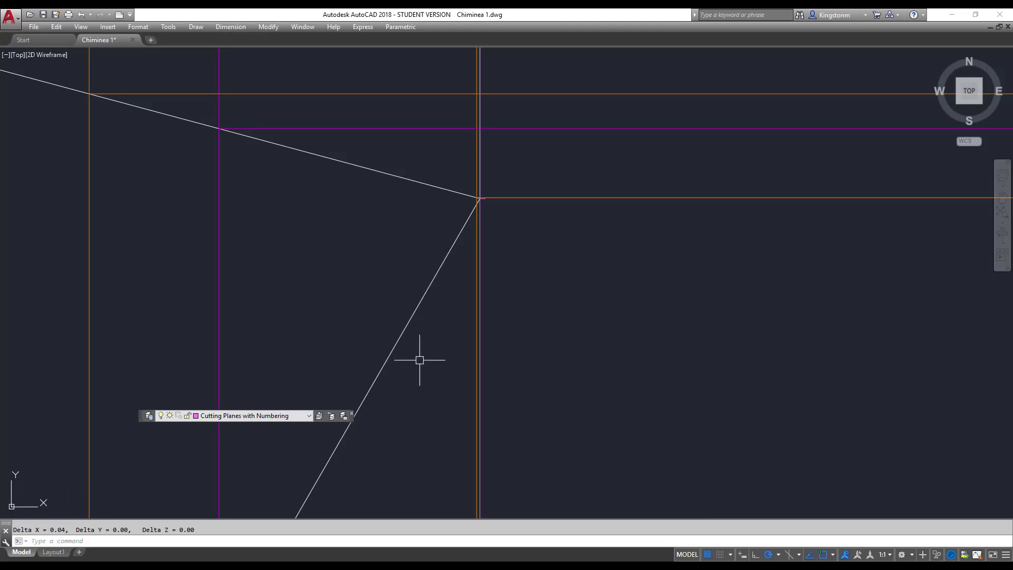
Step: Pan and zoom the view toward label 3 on the sphere edge
key(Escape)
scroll(471, 431, down, 8)
scroll(473, 431, down, 10)
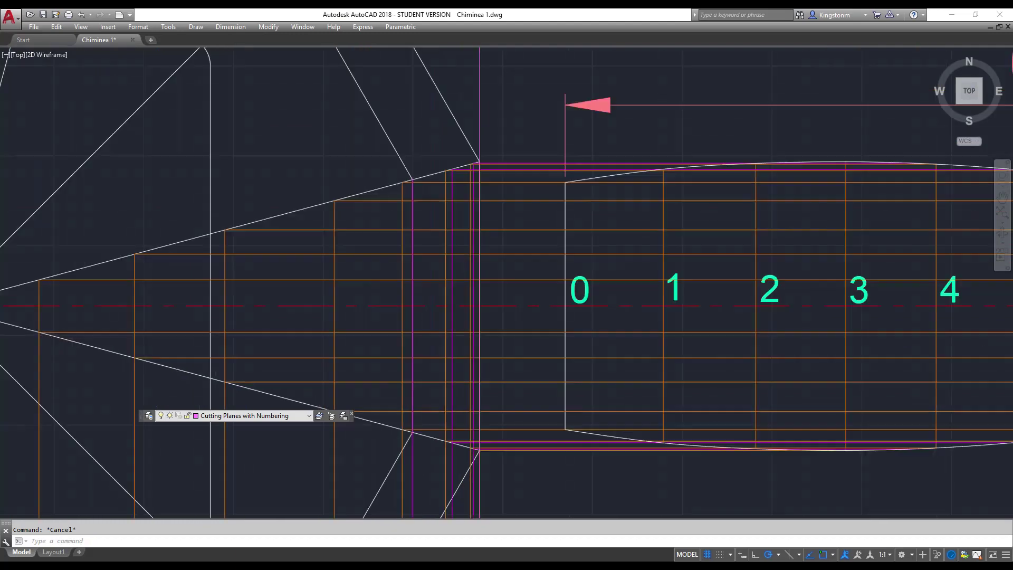
scroll(494, 515, up, 2)
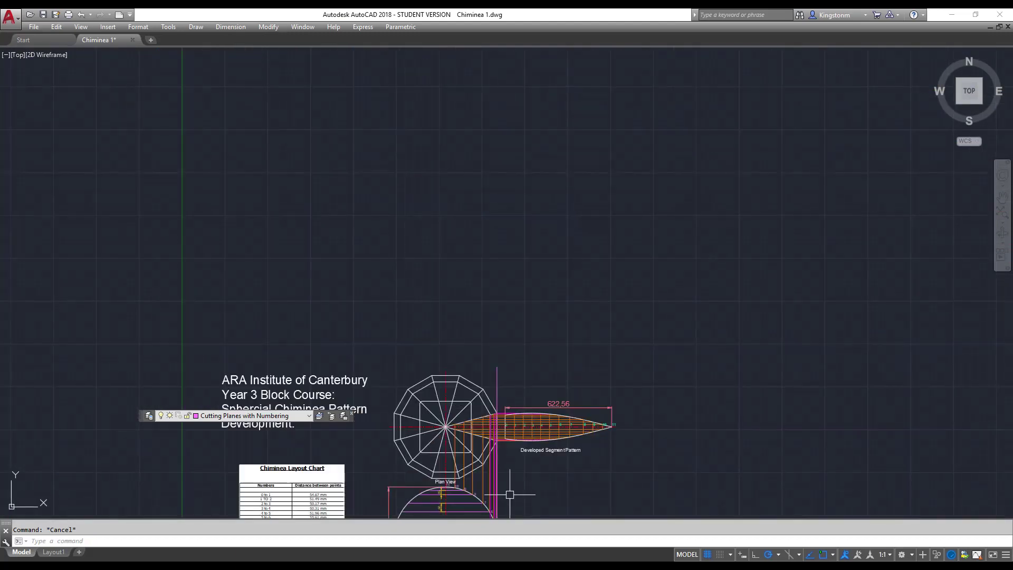
right_click(510, 497)
click(554, 391)
drag(551, 457, 583, 296)
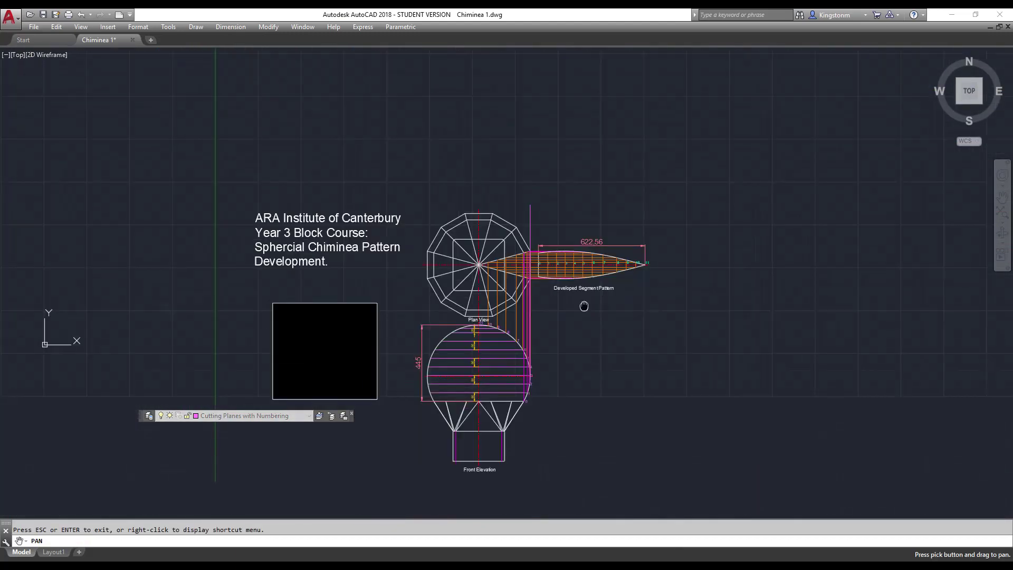
scroll(547, 365, up, 11)
scroll(546, 366, up, 8)
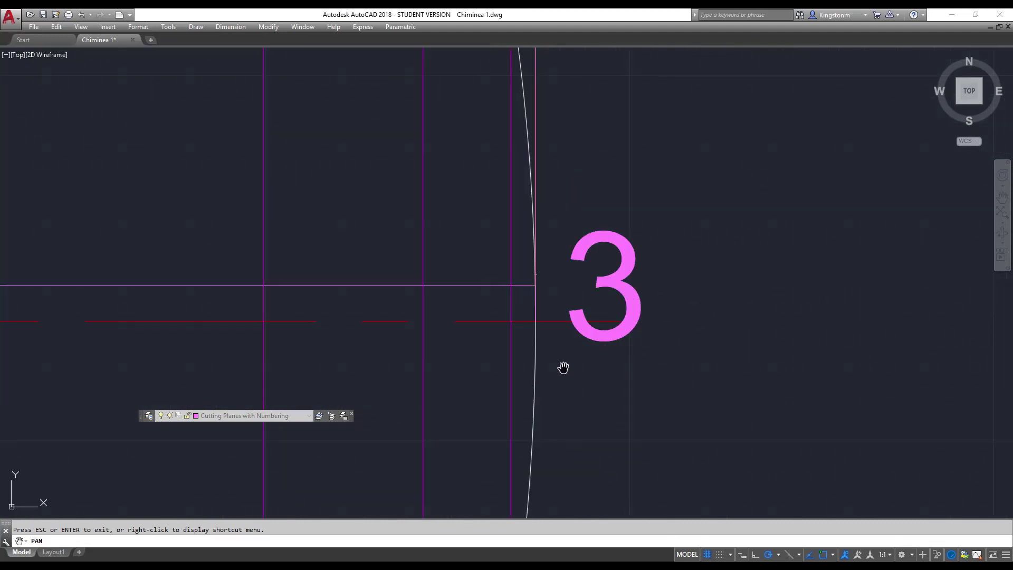
mouse_move(563, 366)
mouse_down()
mouse_move(563, 414)
mouse_move(583, 426)
mouse_up()
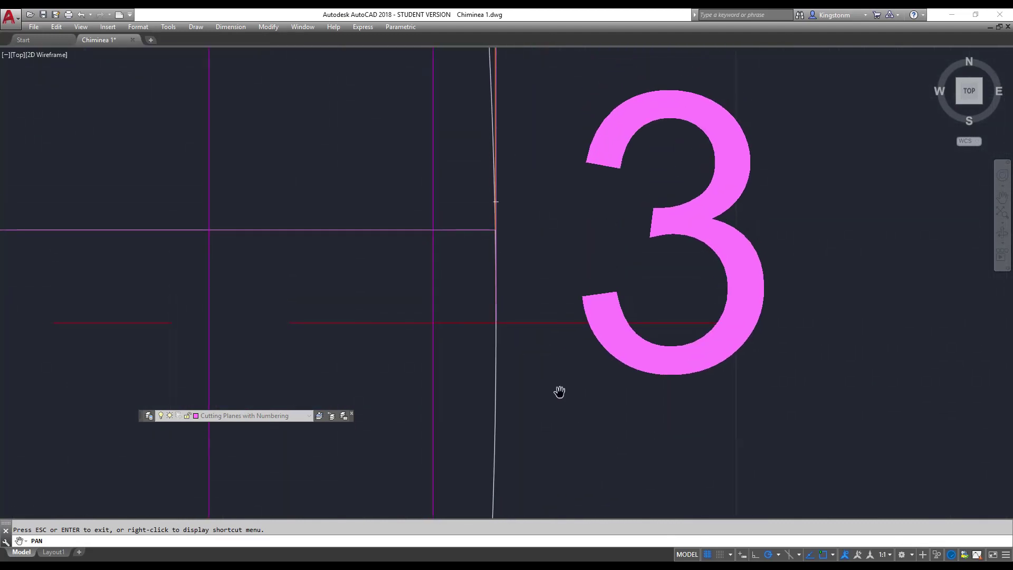
scroll(555, 373, up, 2)
key(Escape)
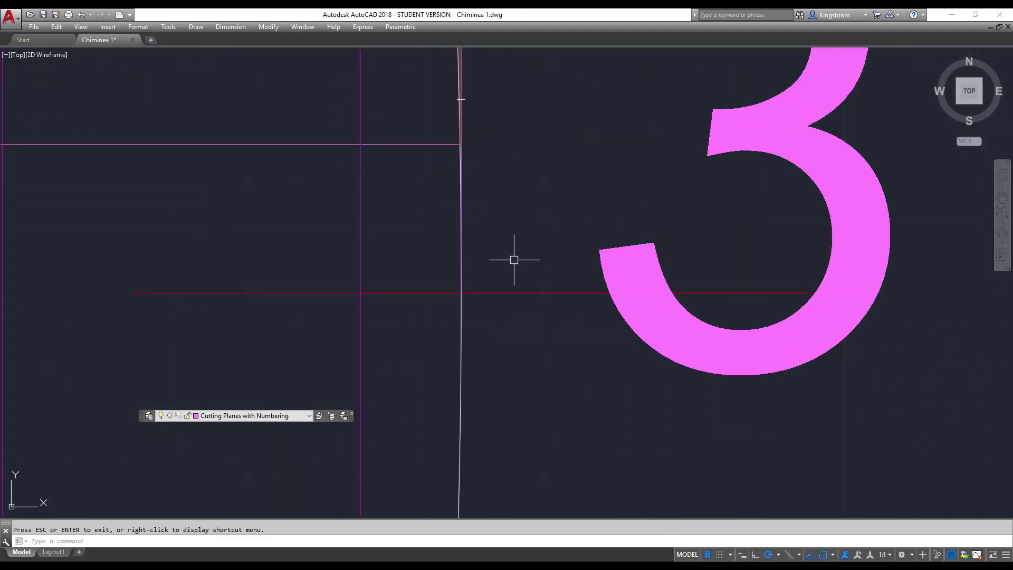
Step: Bring points 1 to 5 into view and check the red centerlines and cutting line 3
scroll(513, 290, down, 8)
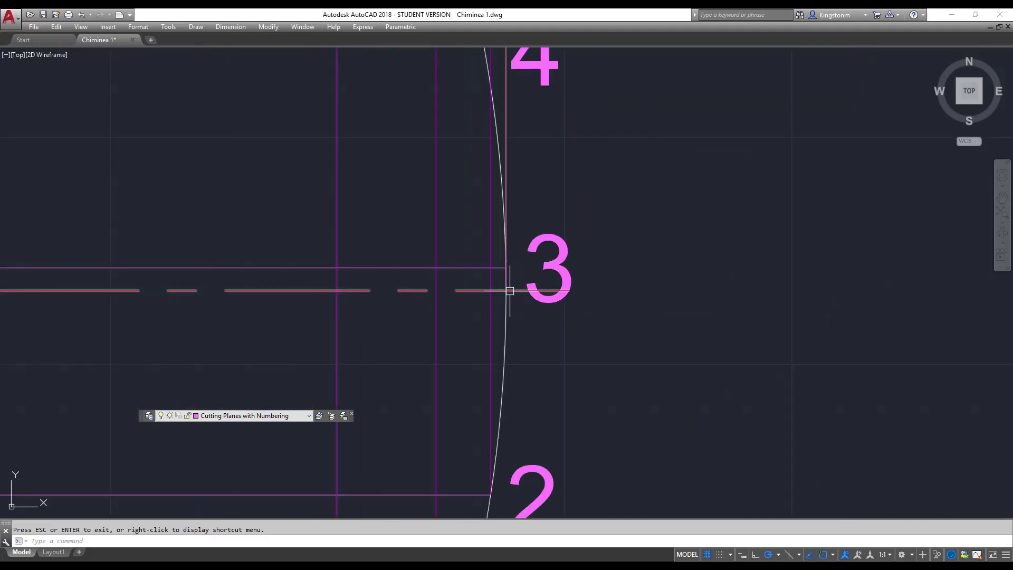
right_click(642, 304)
click(654, 383)
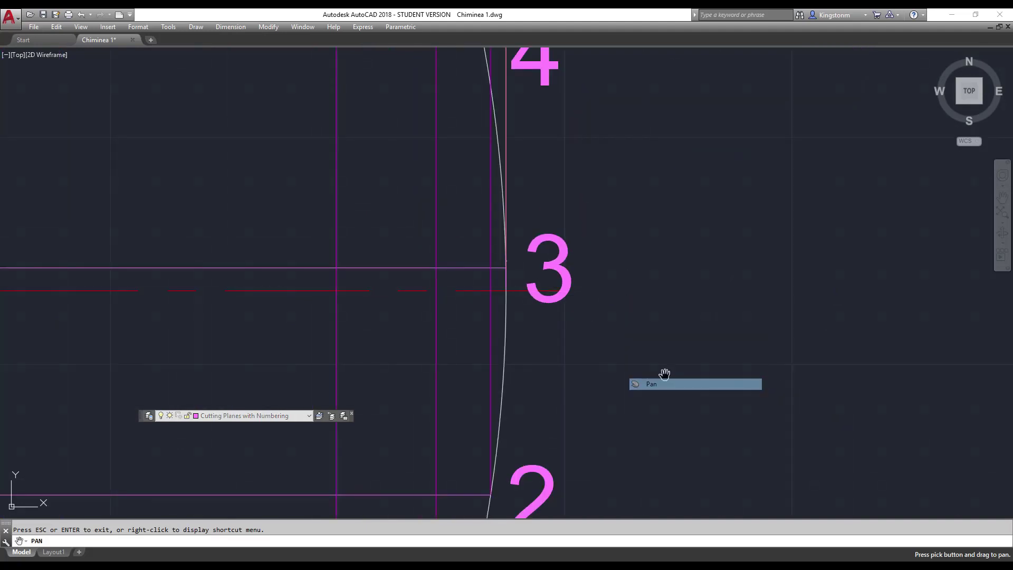
drag(662, 378, 891, 312)
scroll(892, 313, down, 2)
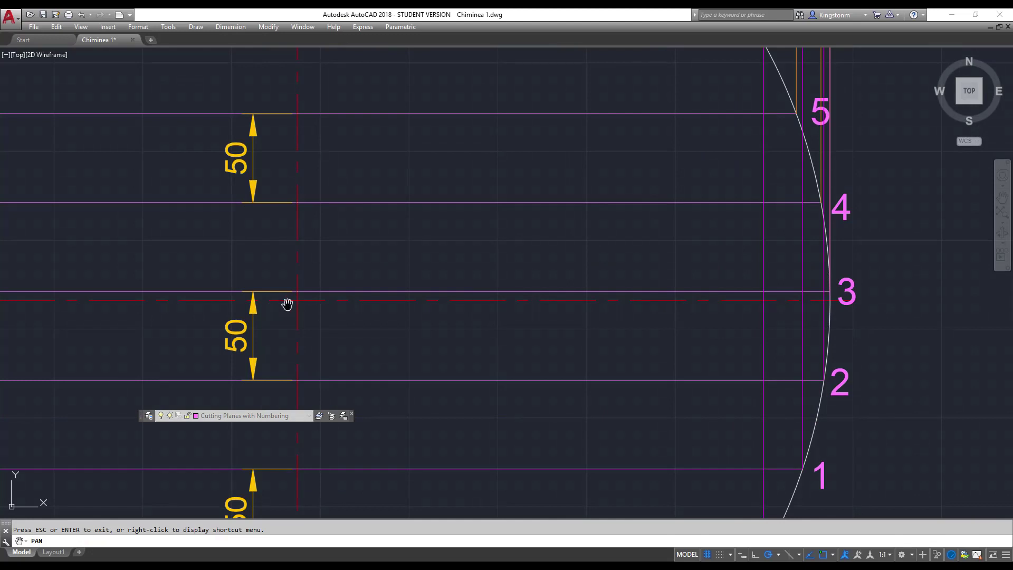
key(Escape)
click(307, 300)
click(297, 312)
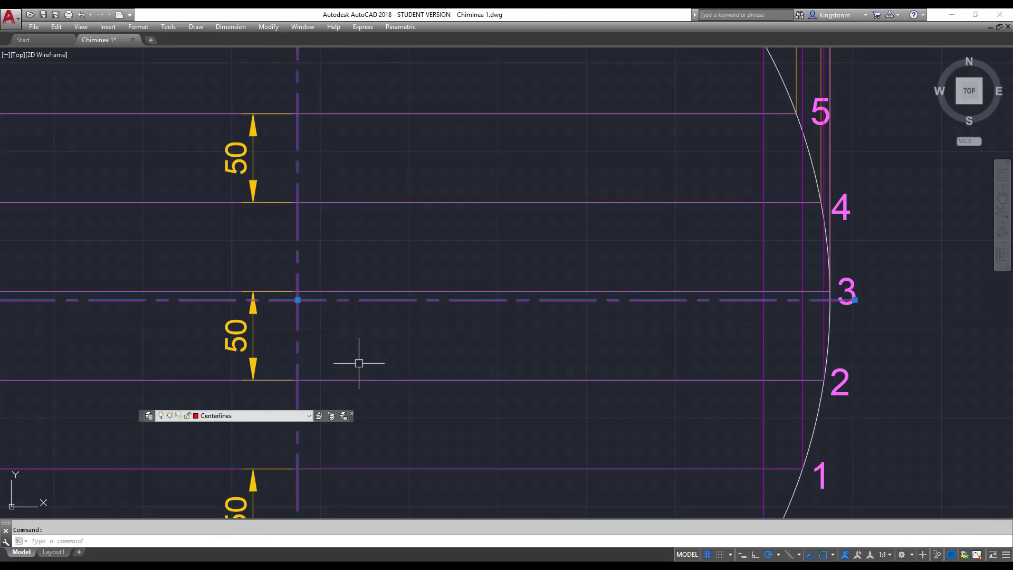
key(Escape)
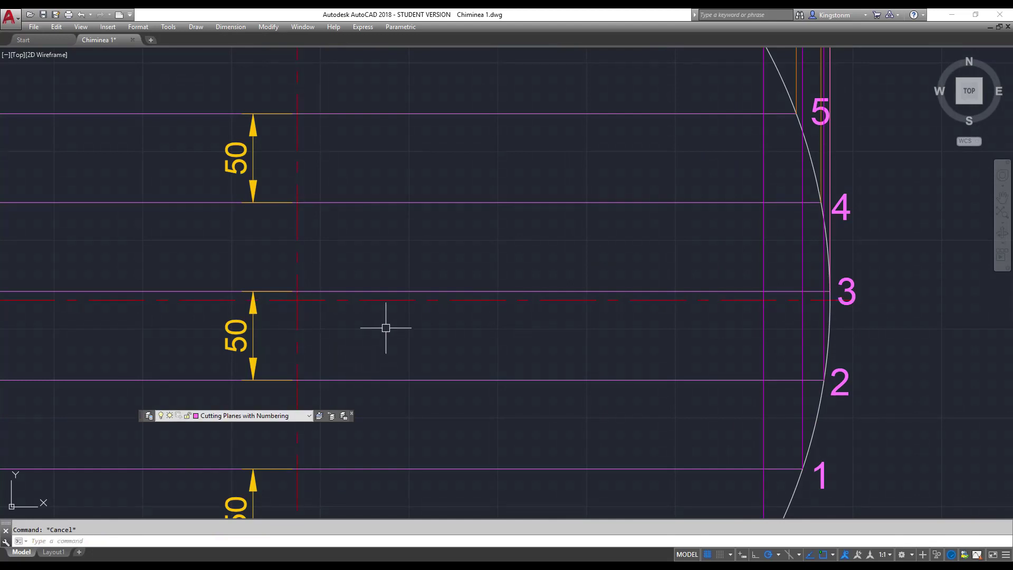
click(398, 290)
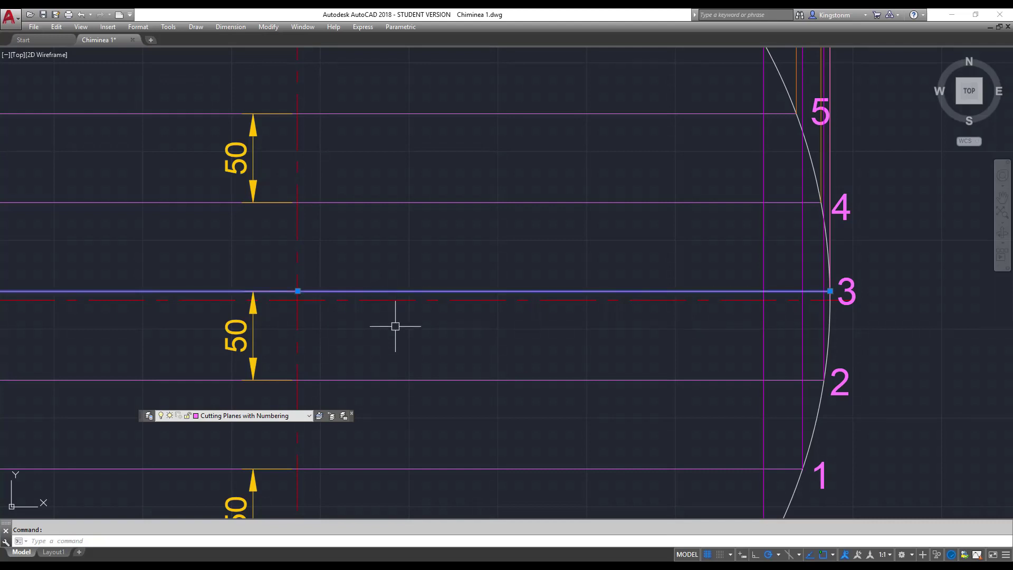
key(Escape)
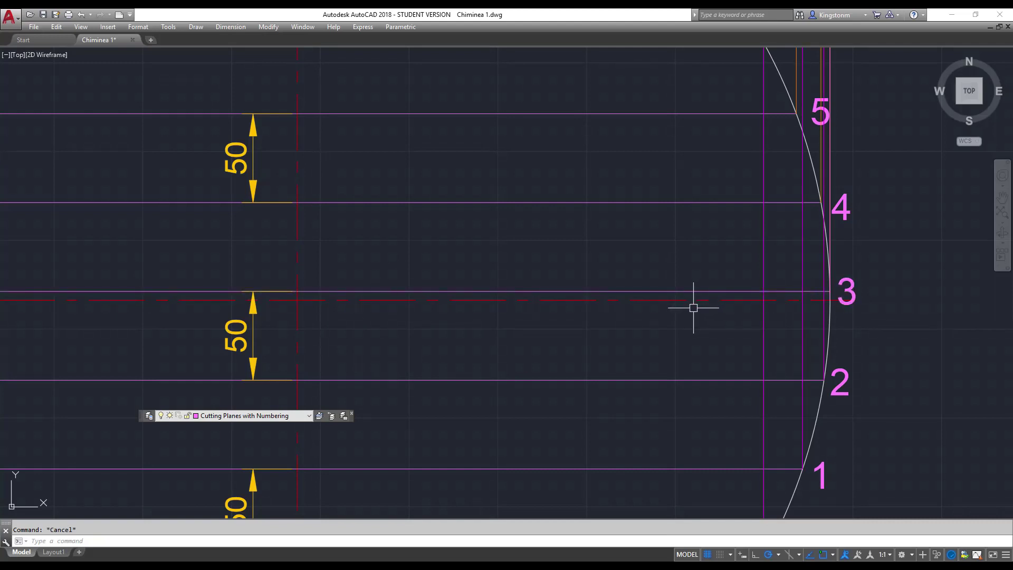
Step: Window-select and delete the duplicate magenta line near point 4, then start a zoom
scroll(871, 202, up, 5)
scroll(668, 359, up, 5)
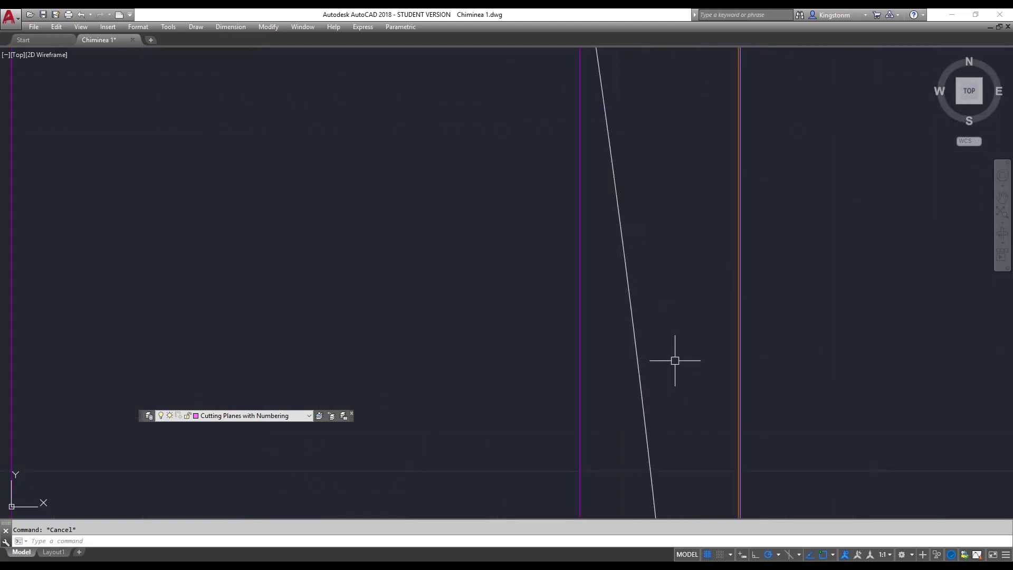
click(805, 308)
click(798, 311)
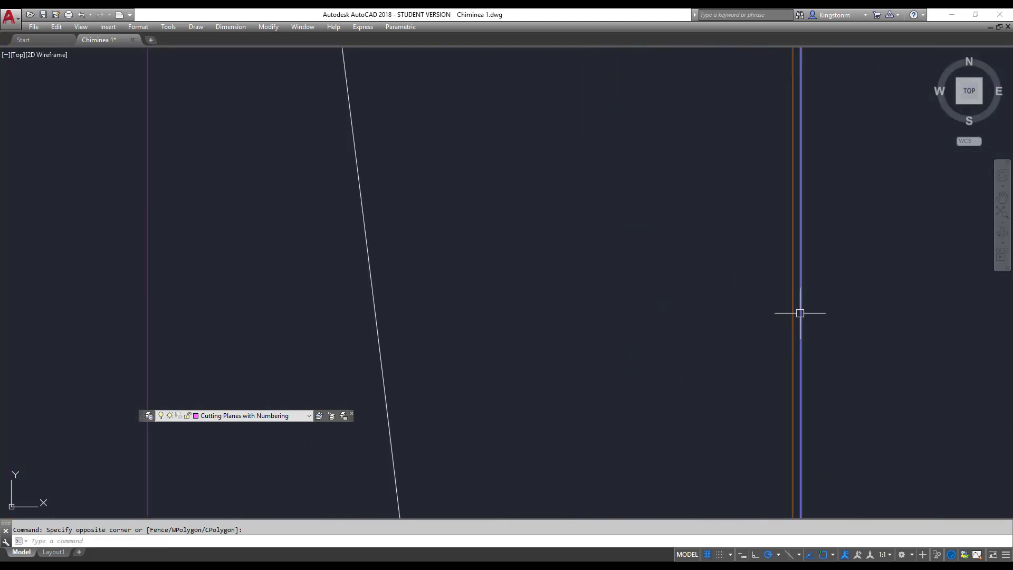
key(Delete)
scroll(871, 330, down, 2)
scroll(870, 331, down, 3)
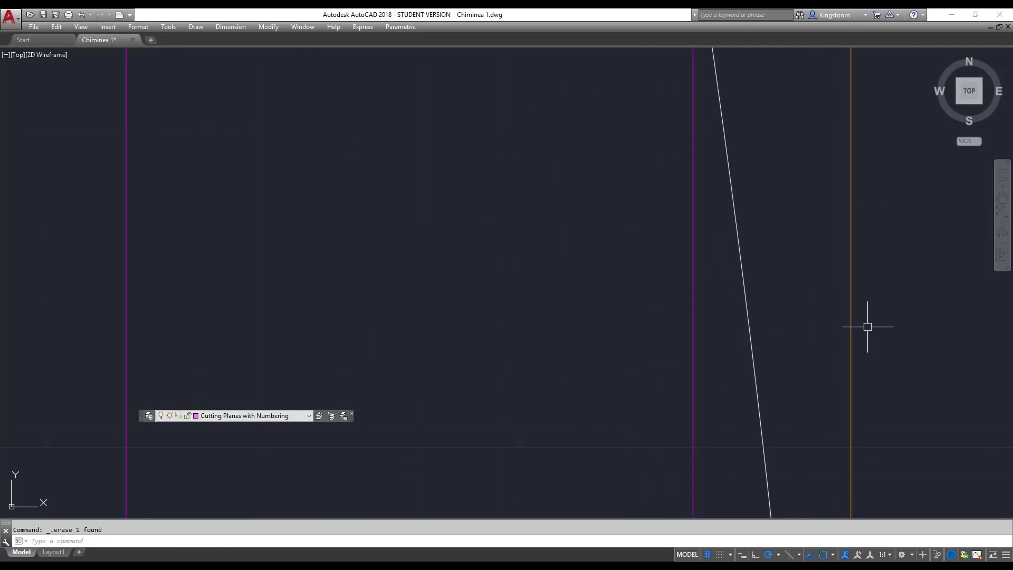
text(z)
key(Return)
text(e)
key(Return)
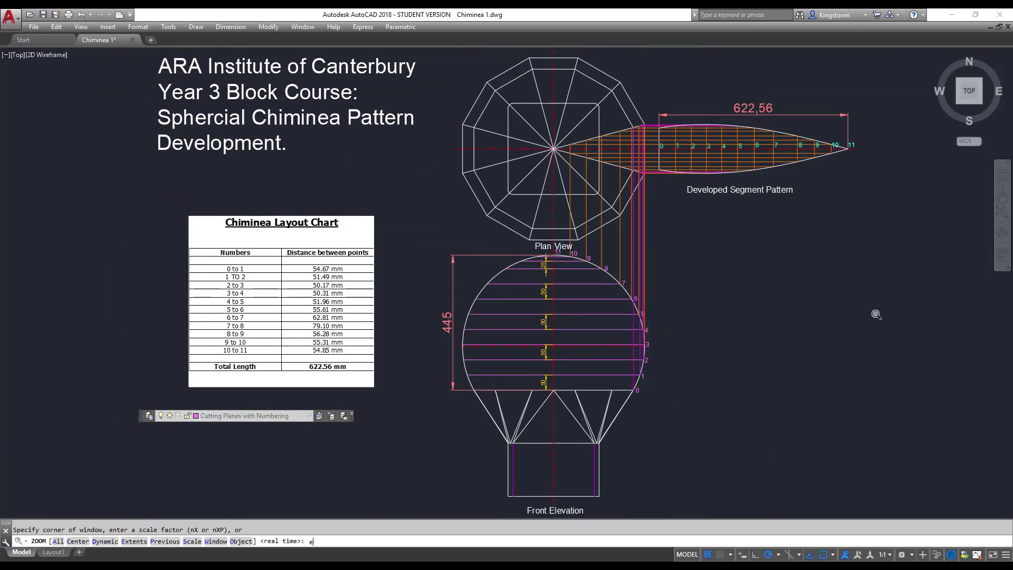
key(Escape)
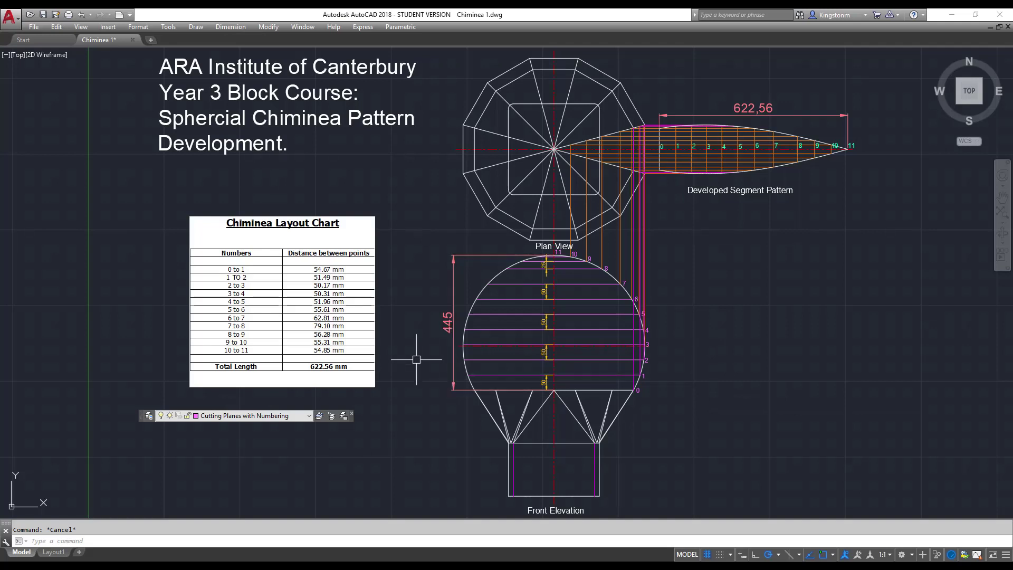
click(501, 375)
click(506, 360)
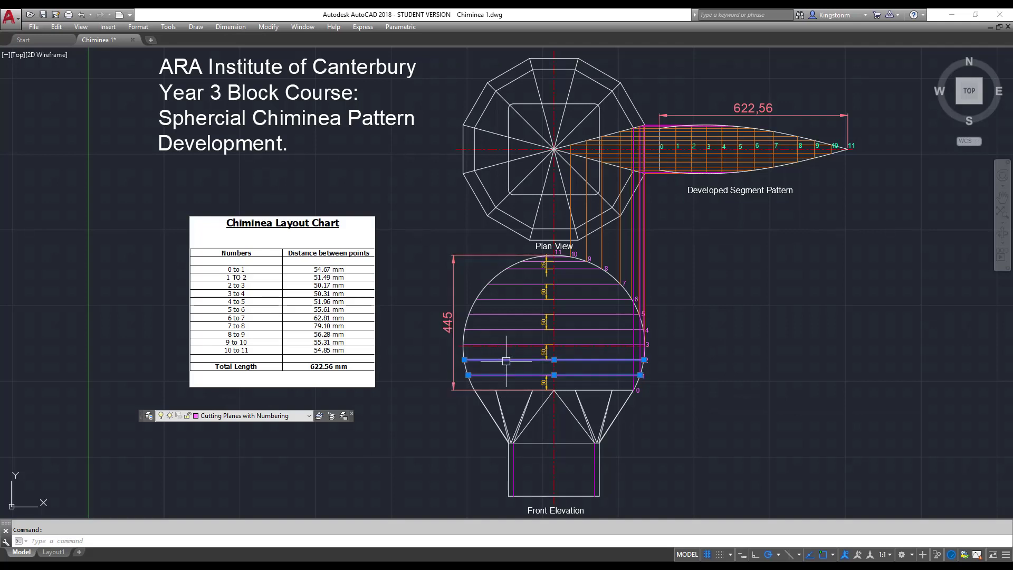
click(514, 329)
click(518, 314)
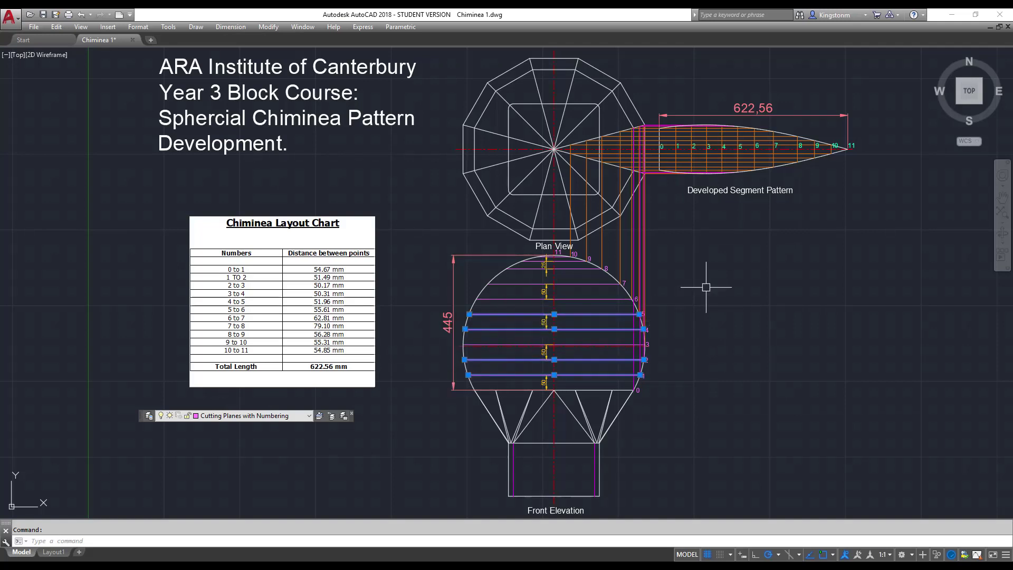
key(Escape)
click(602, 240)
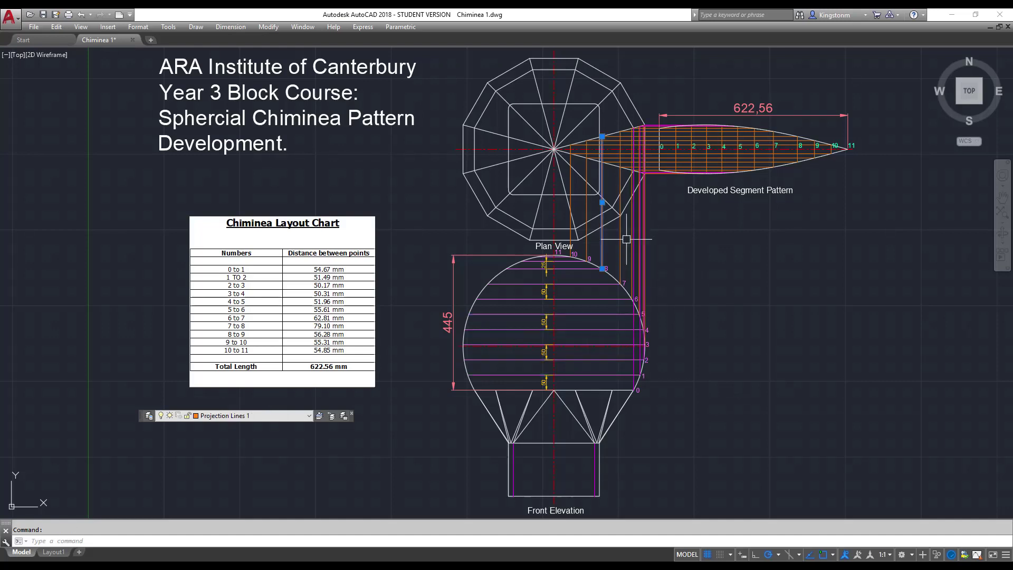
click(621, 241)
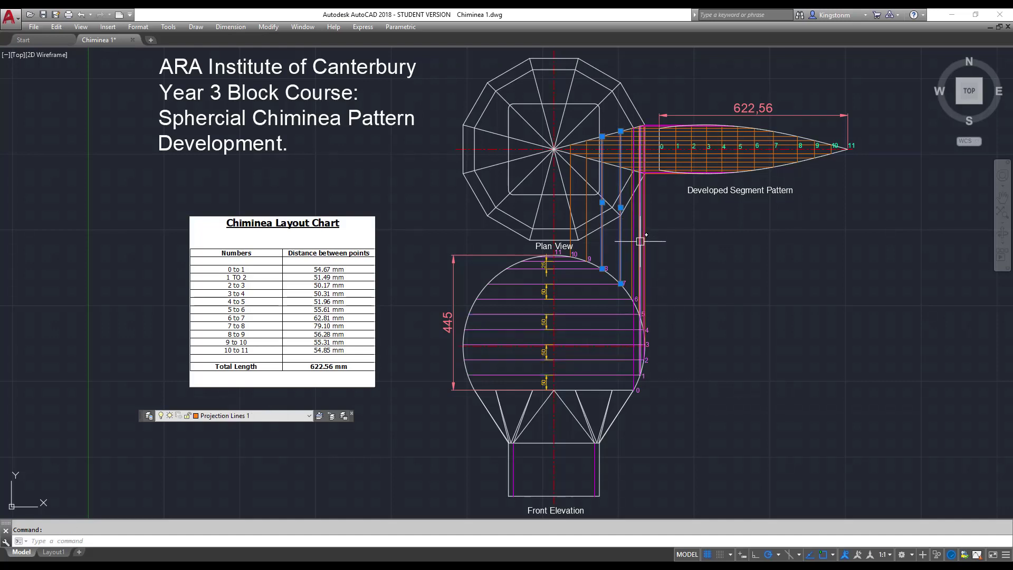
key(Escape)
click(579, 143)
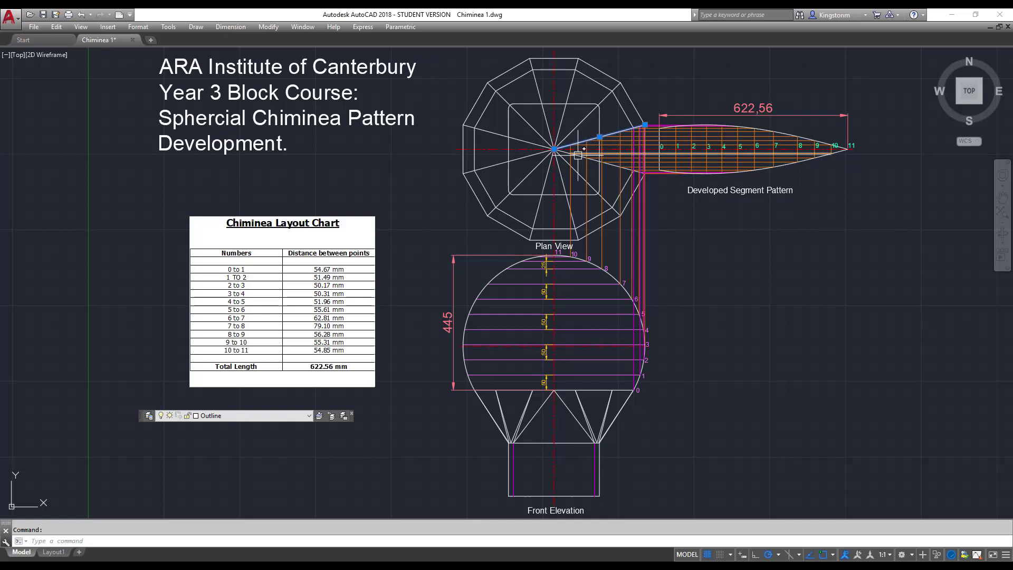
click(611, 165)
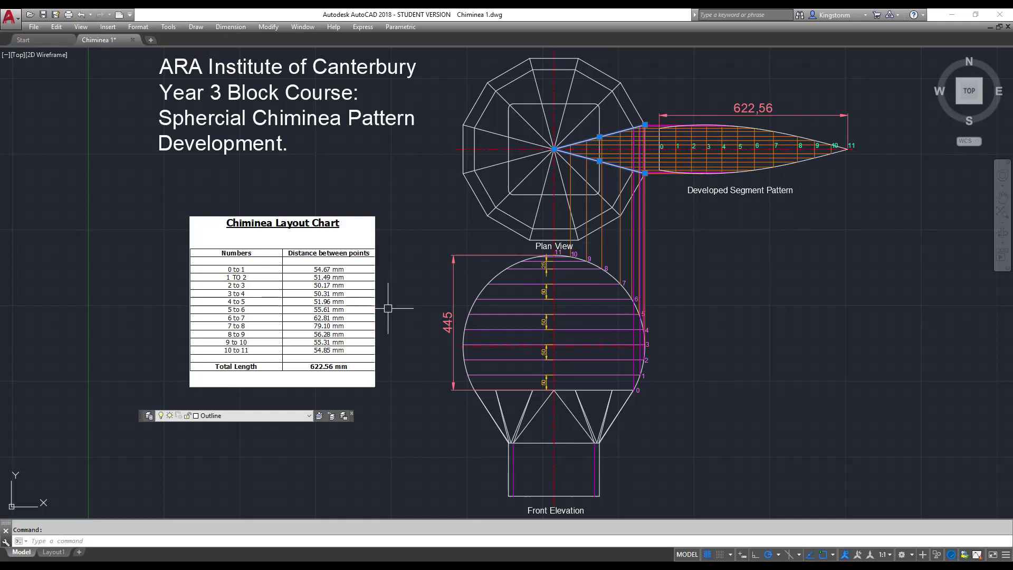
key(Escape)
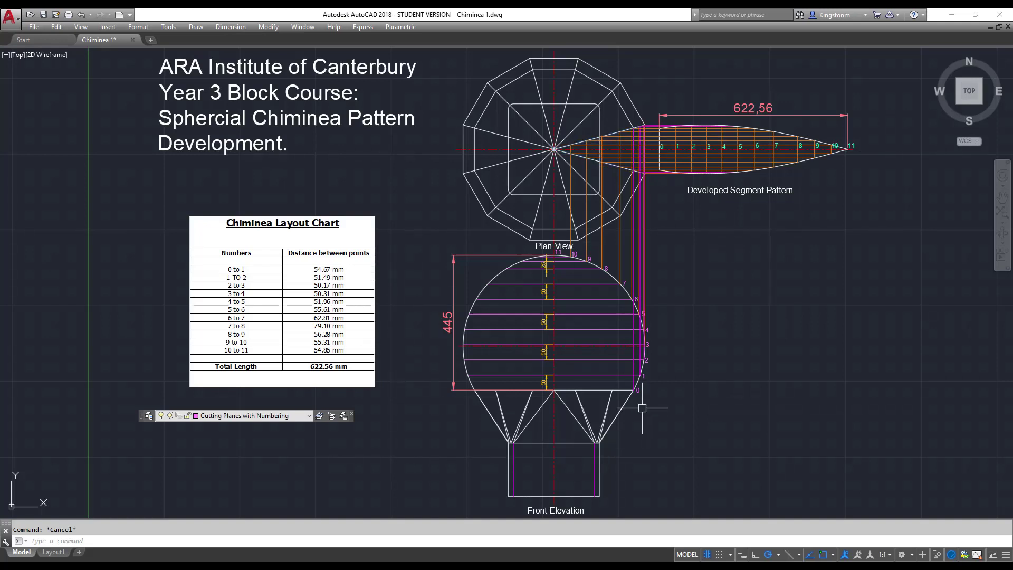
click(641, 373)
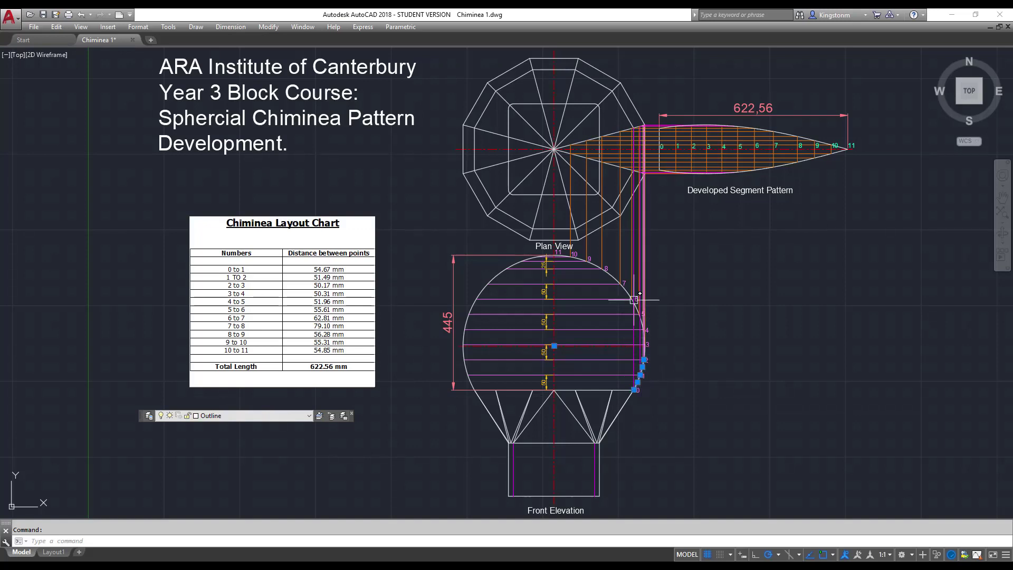
click(605, 262)
click(594, 262)
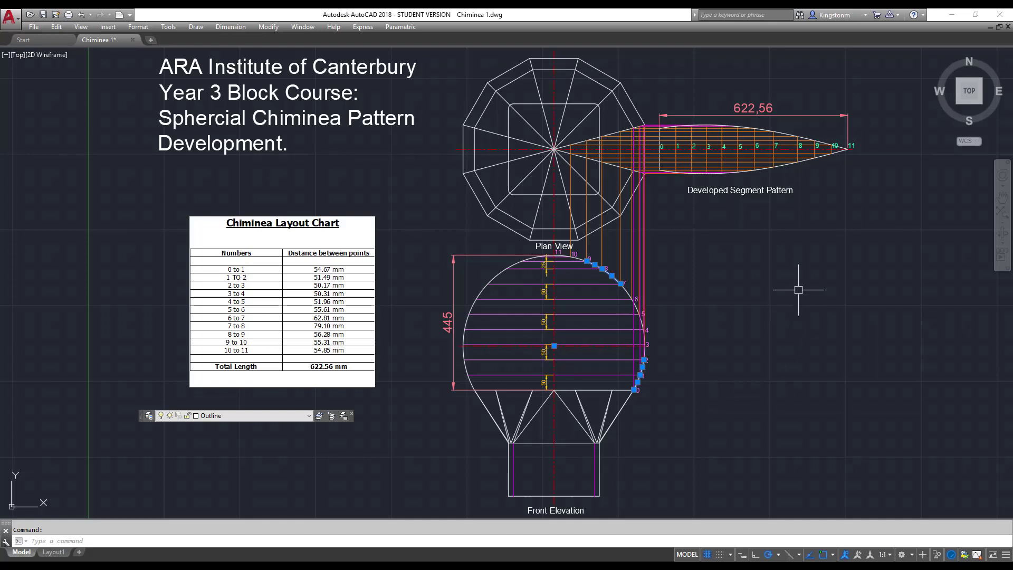
key(Escape)
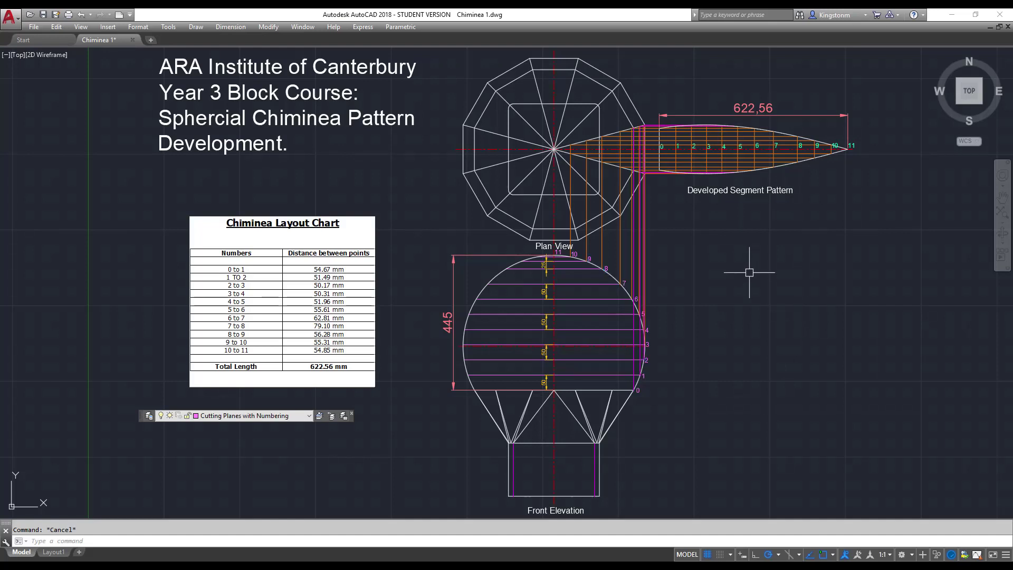